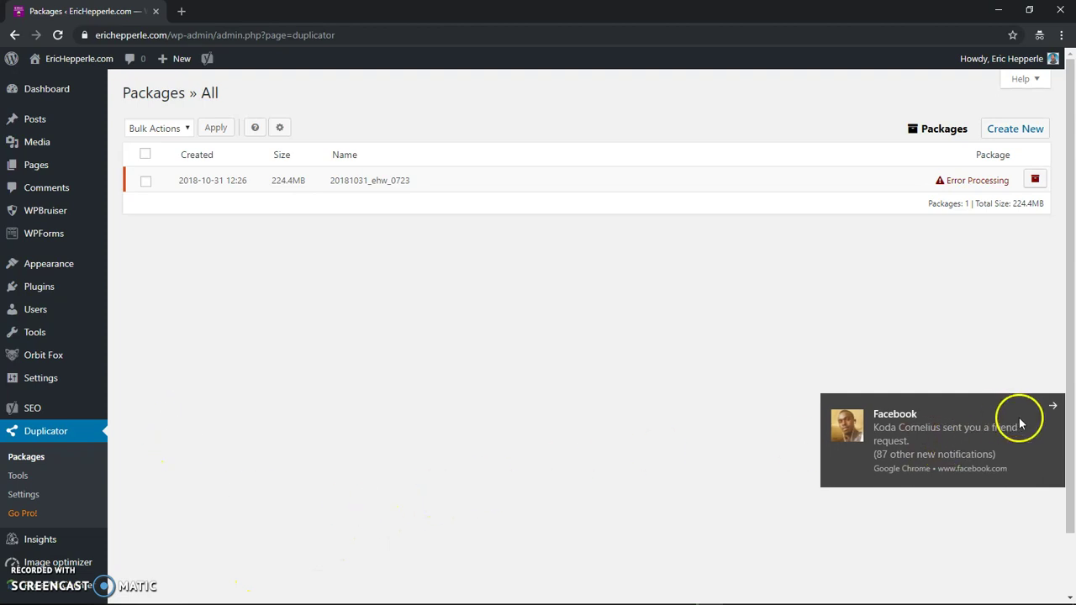
# Delete the failed package 20181031_ehw_0723 with a bulk action and start creating a new package
pyautogui.click(1055, 409)
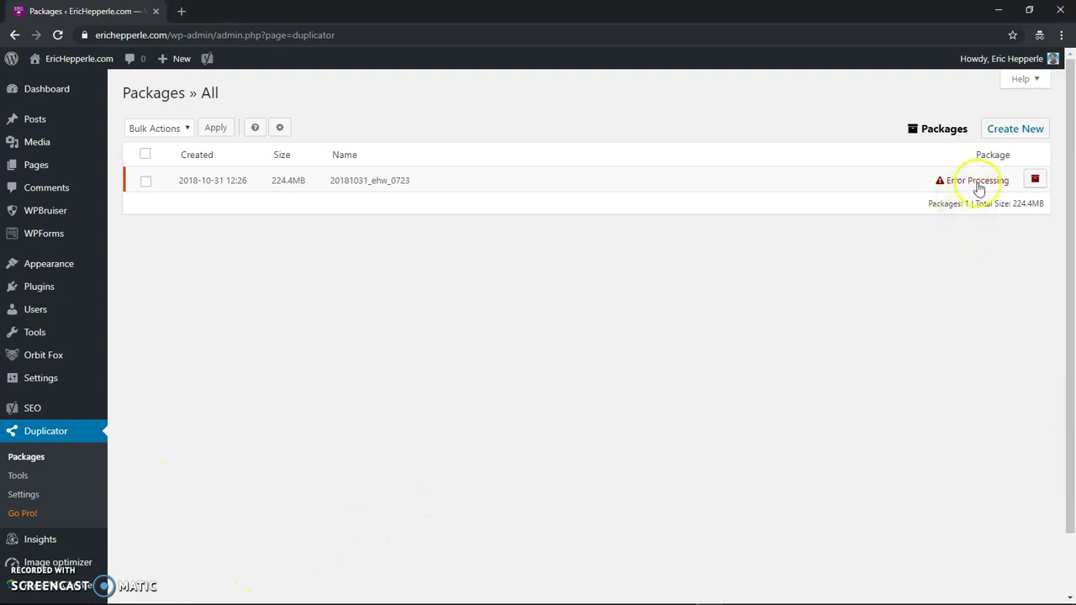
pyautogui.click(147, 183)
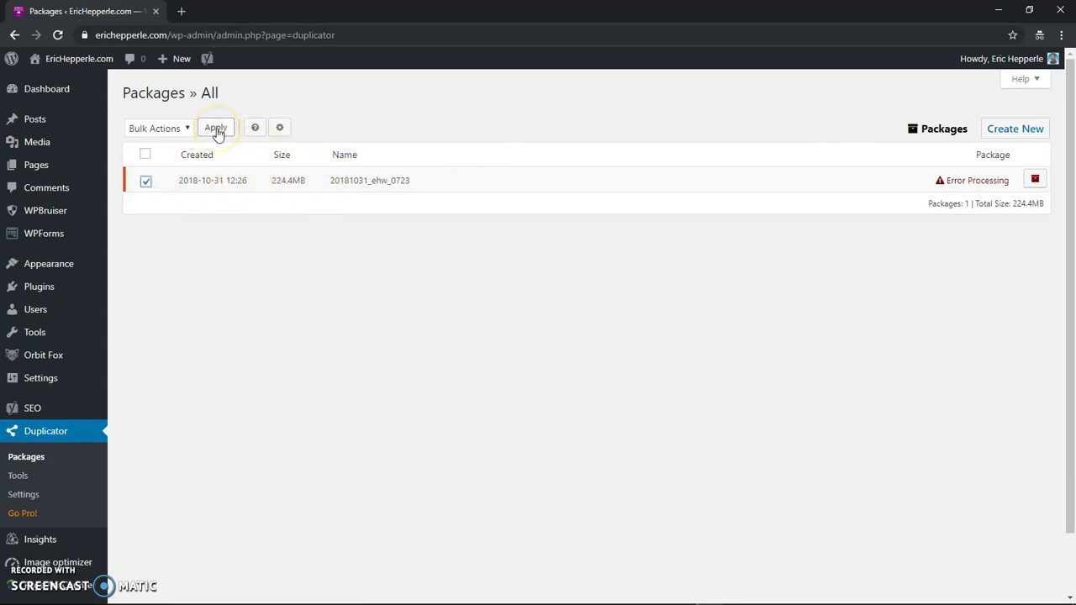
pyautogui.click(186, 128)
pyautogui.click(185, 157)
pyautogui.click(209, 131)
pyautogui.click(639, 364)
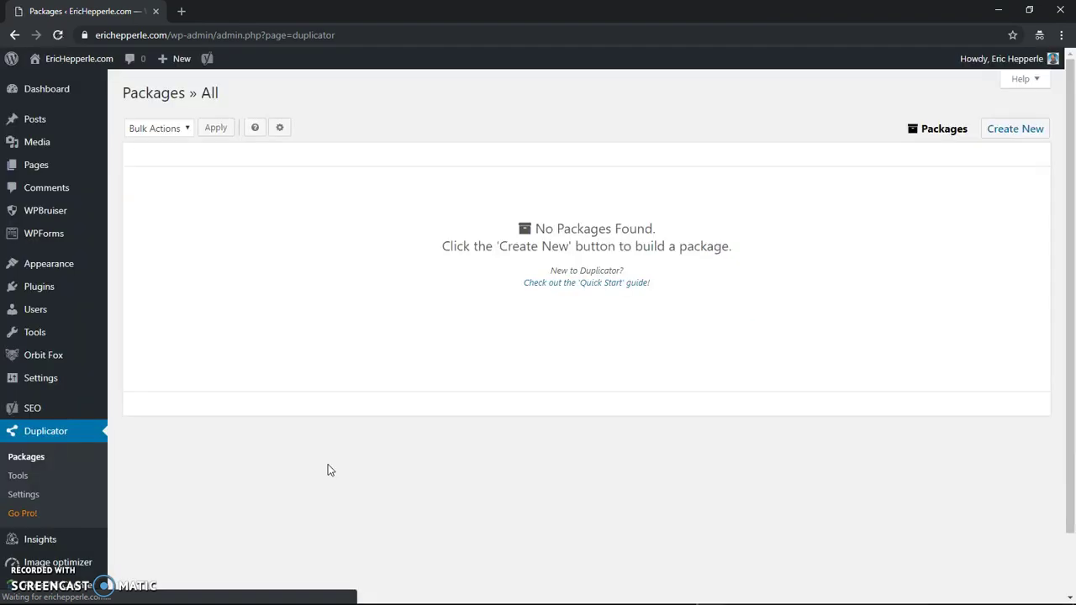
pyautogui.click(1039, 134)
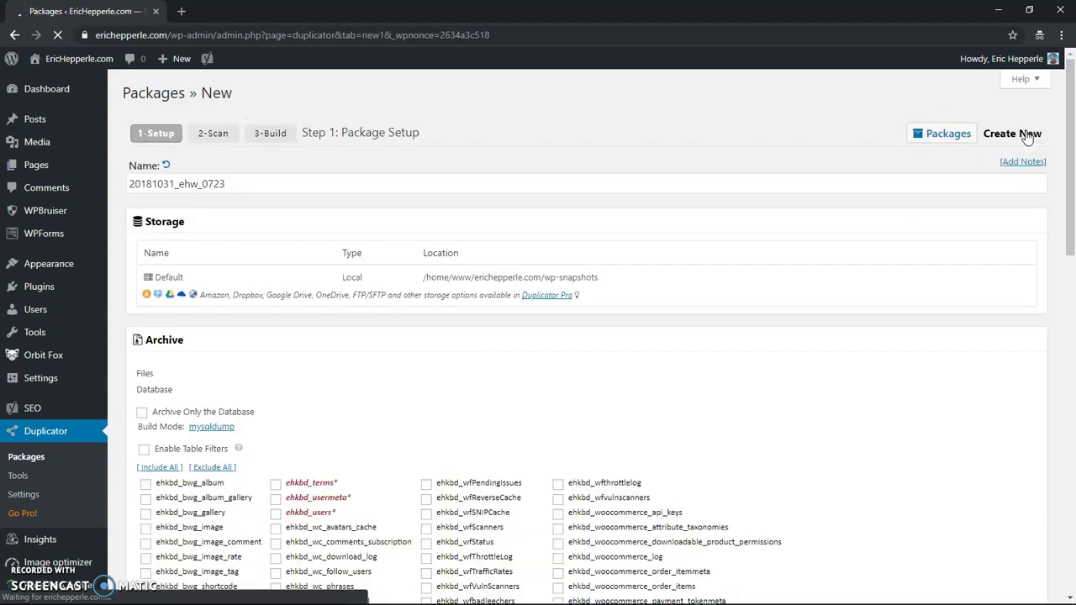
# Switch to the WordPress.org support topic on restoring a database-only backup and review the plugin author's numbered migration procedure
pyautogui.hotkey('alt', 'Tab')
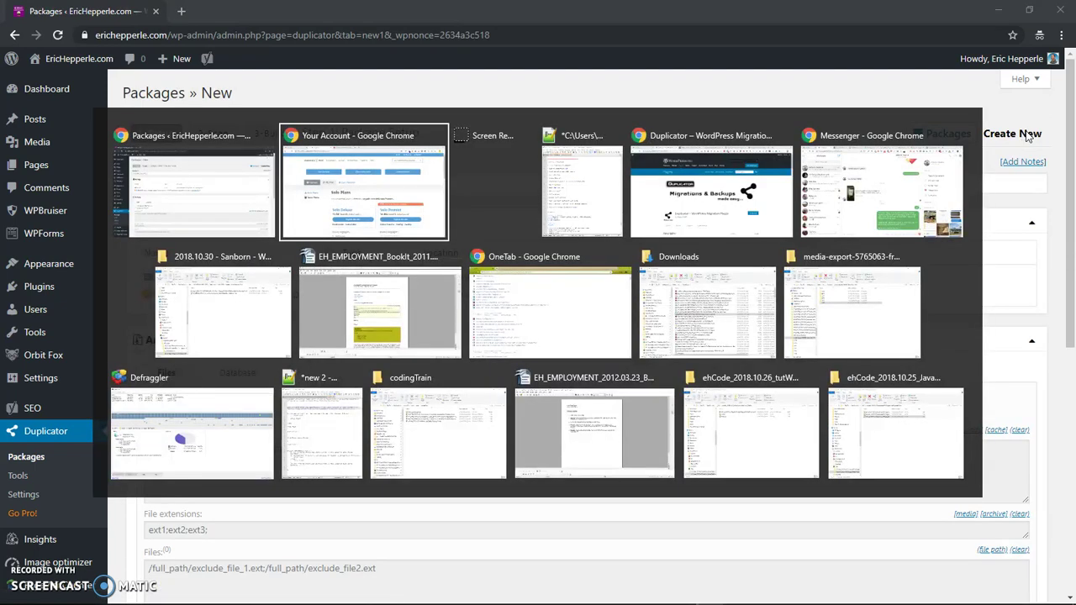
pyautogui.hotkey('alt', 'Tab')
pyautogui.hotkey('alt', 'Tab')
pyautogui.hotkey('alt', 'Tab')
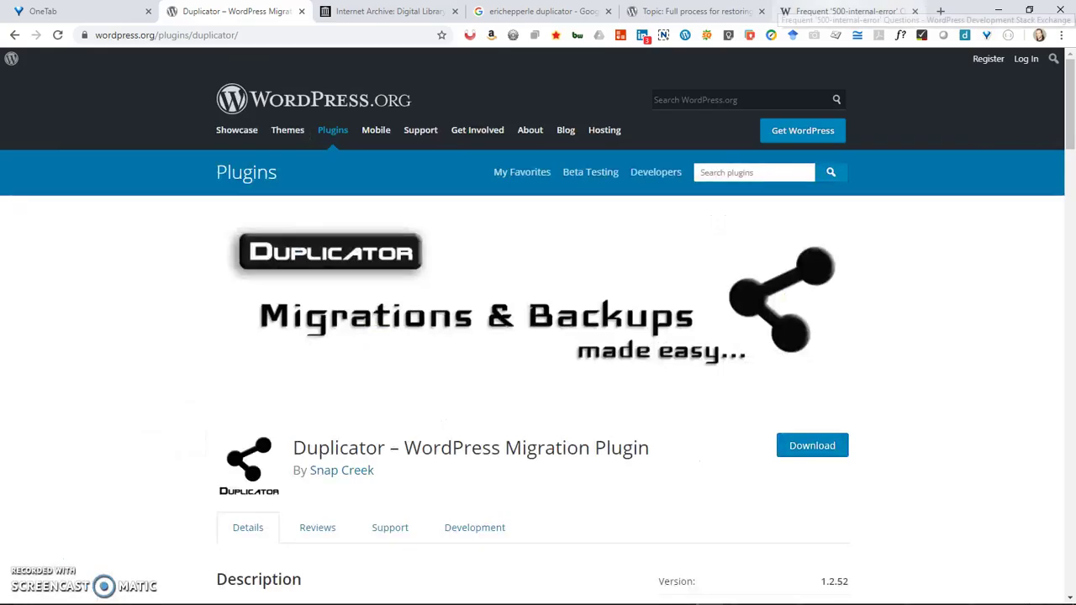
pyautogui.click(840, 11)
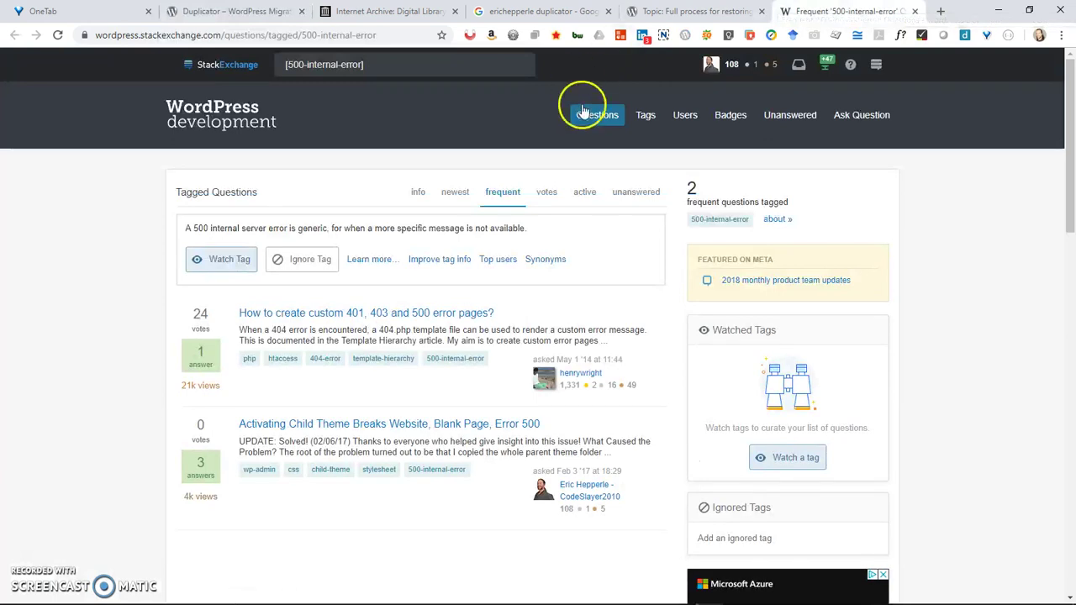
pyautogui.click(697, 11)
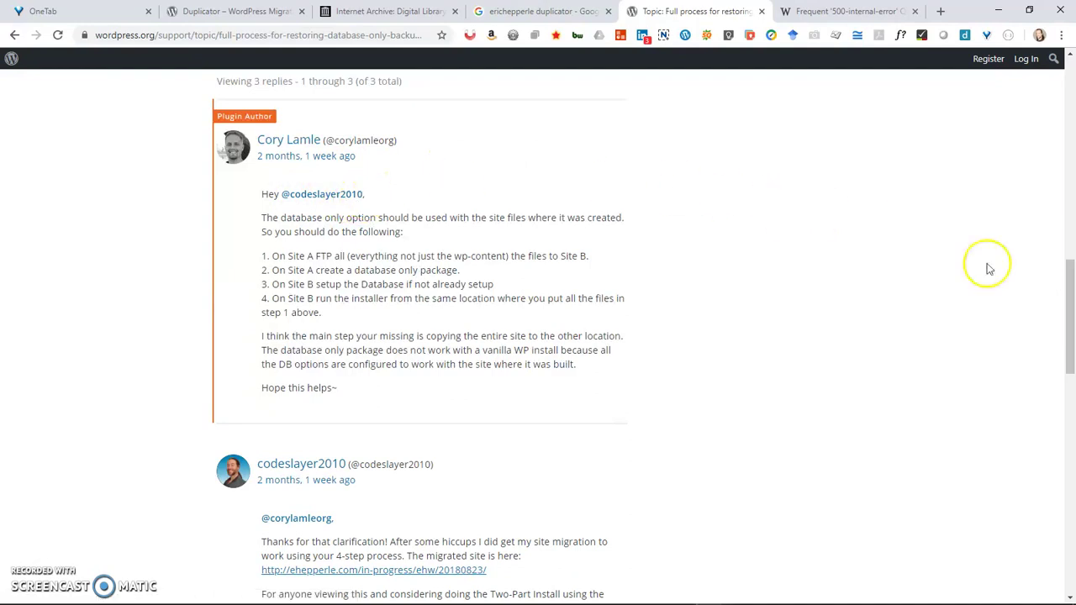
pyautogui.moveTo(1069, 273); pyautogui.dragTo(1070, 300)
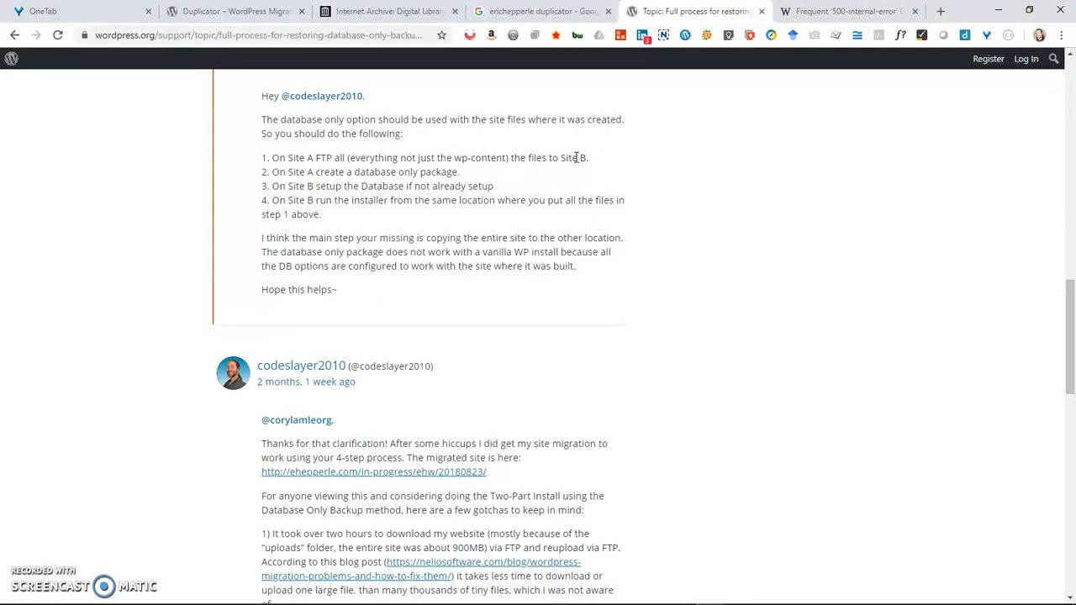
pyautogui.moveTo(473, 598)
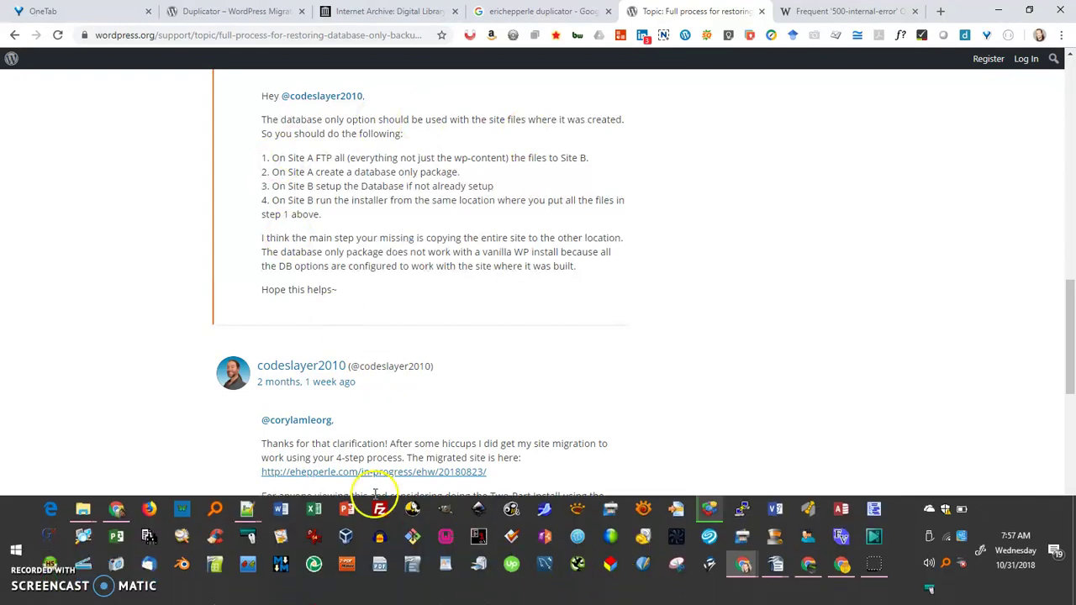
pyautogui.click(941, 14)
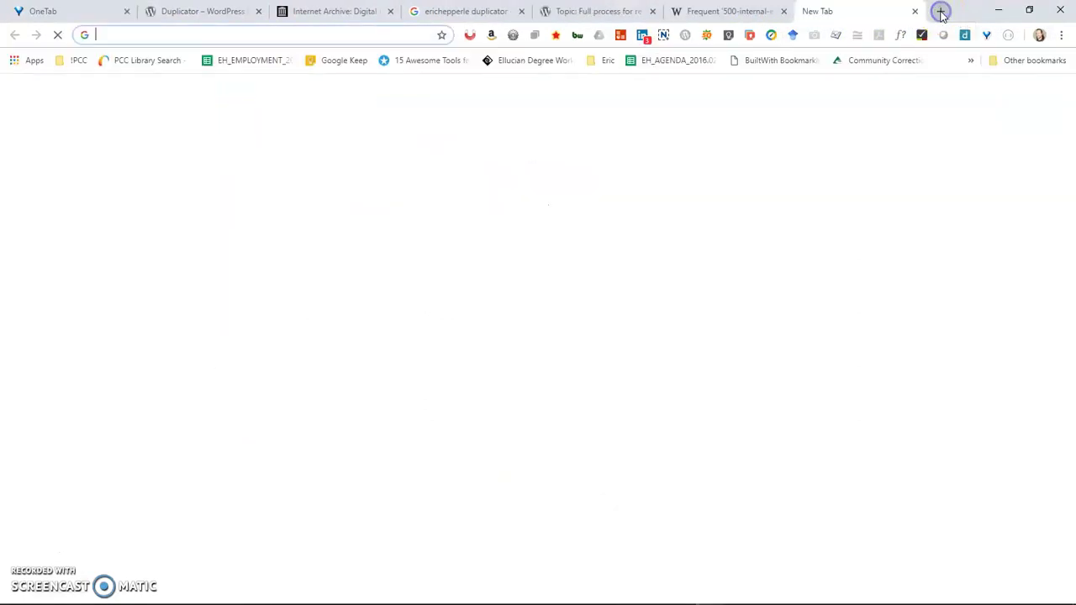
pyautogui.click(916, 14)
# Switch to the 50Webs Members Area and sign in with the prefilled credentials
pyautogui.hotkey('alt', 'Tab')
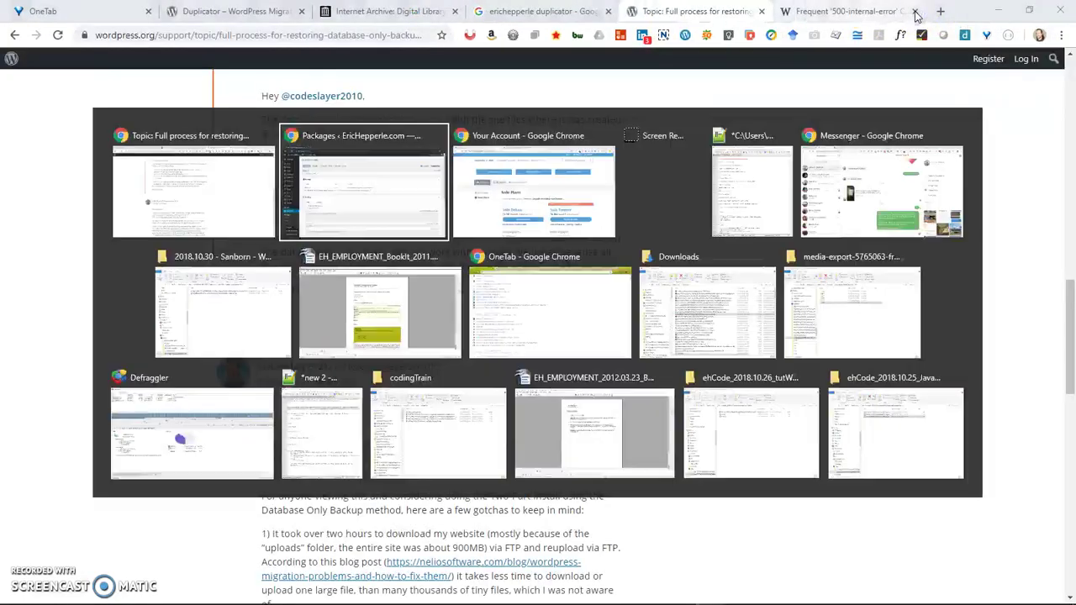
pyautogui.hotkey('alt', 'Tab')
pyautogui.hotkey('alt', 'Tab')
pyautogui.hotkey('alt', 'Tab')
pyautogui.hotkey('alt', 'Tab')
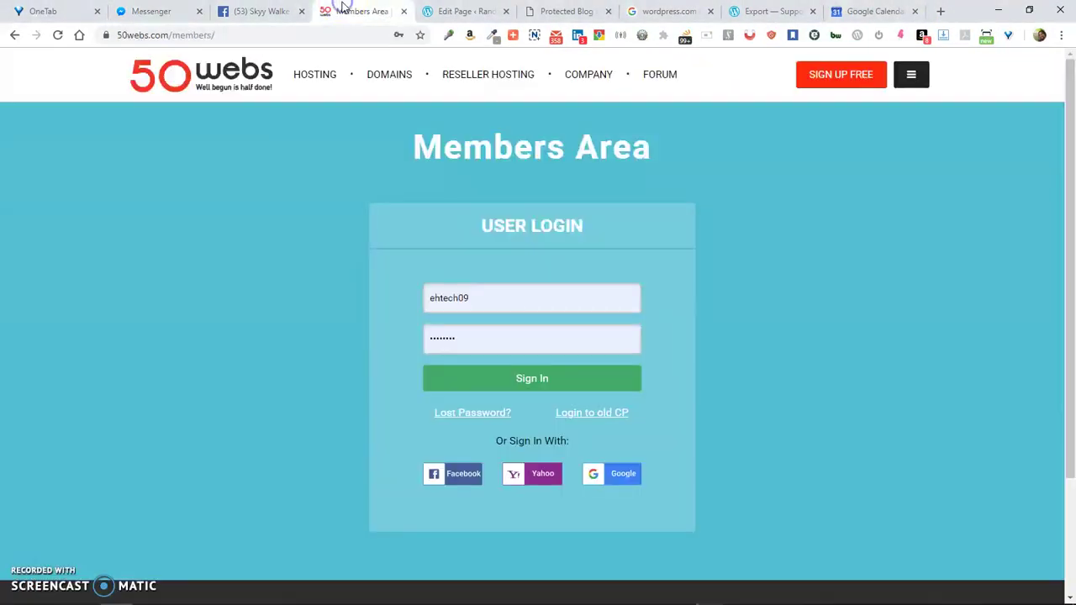
pyautogui.click(345, 12)
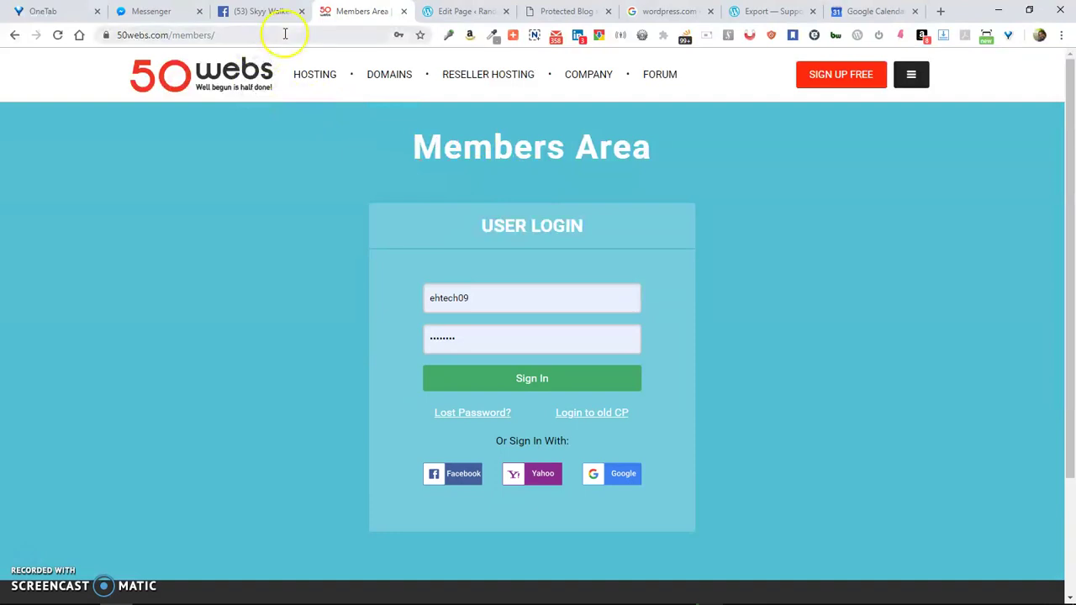
pyautogui.click(528, 378)
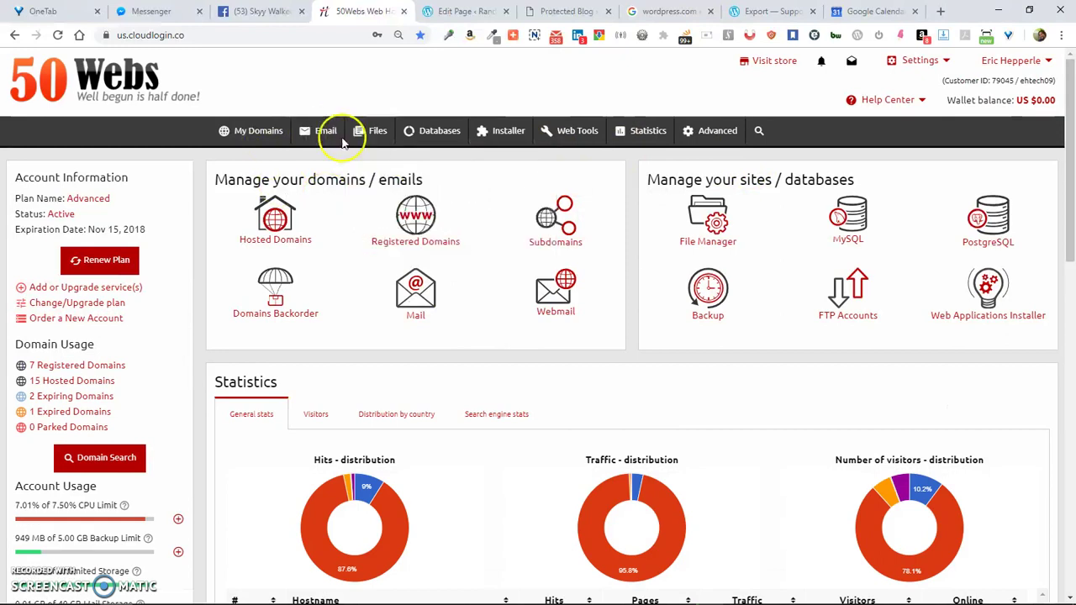
pyautogui.moveTo(395, 150)
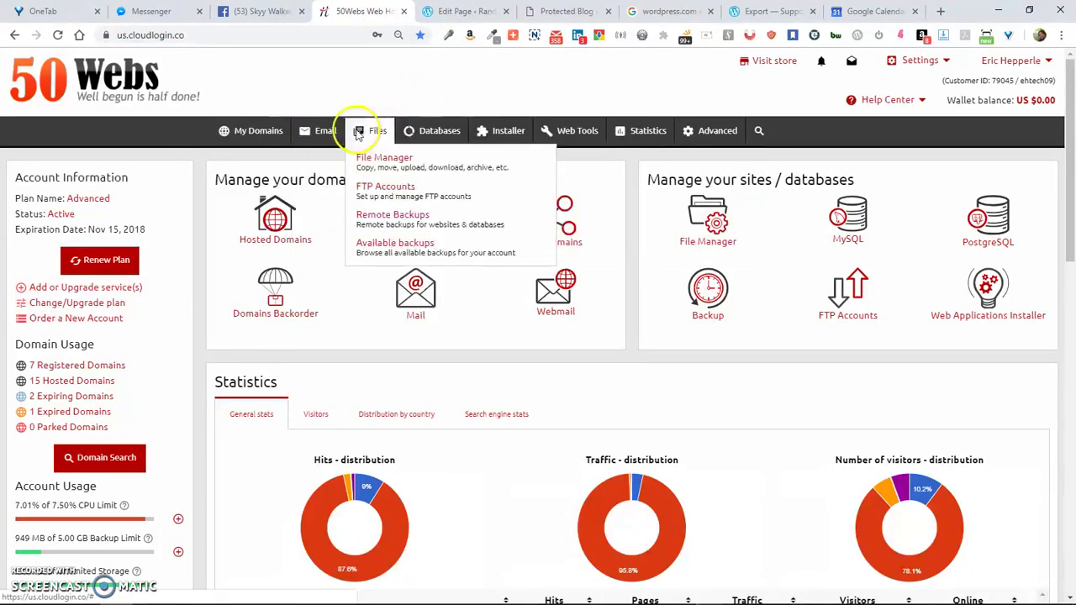
pyautogui.moveTo(269, 137)
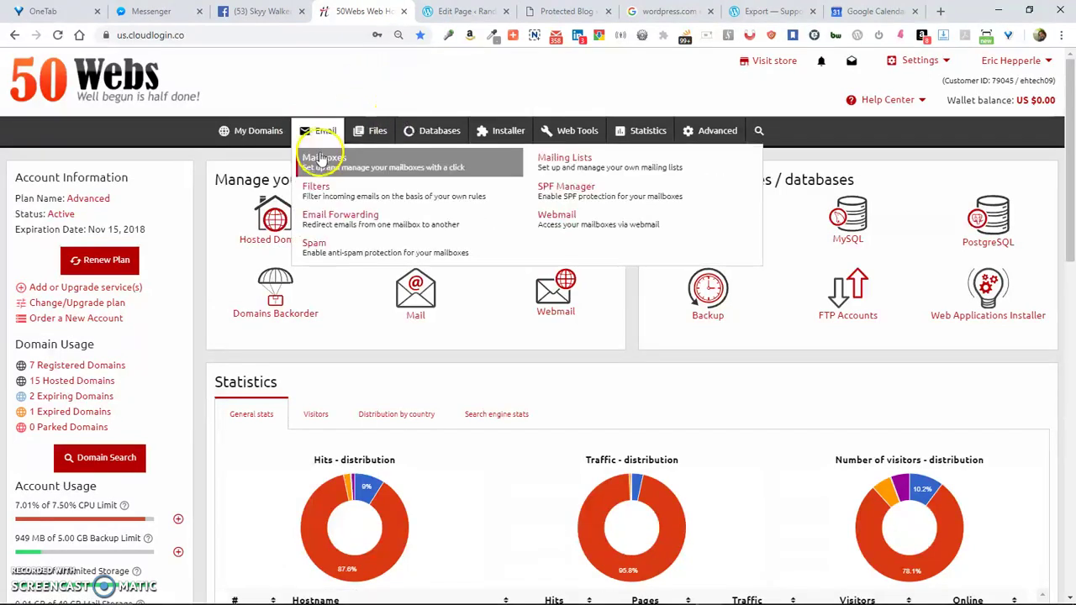
pyautogui.moveTo(357, 139)
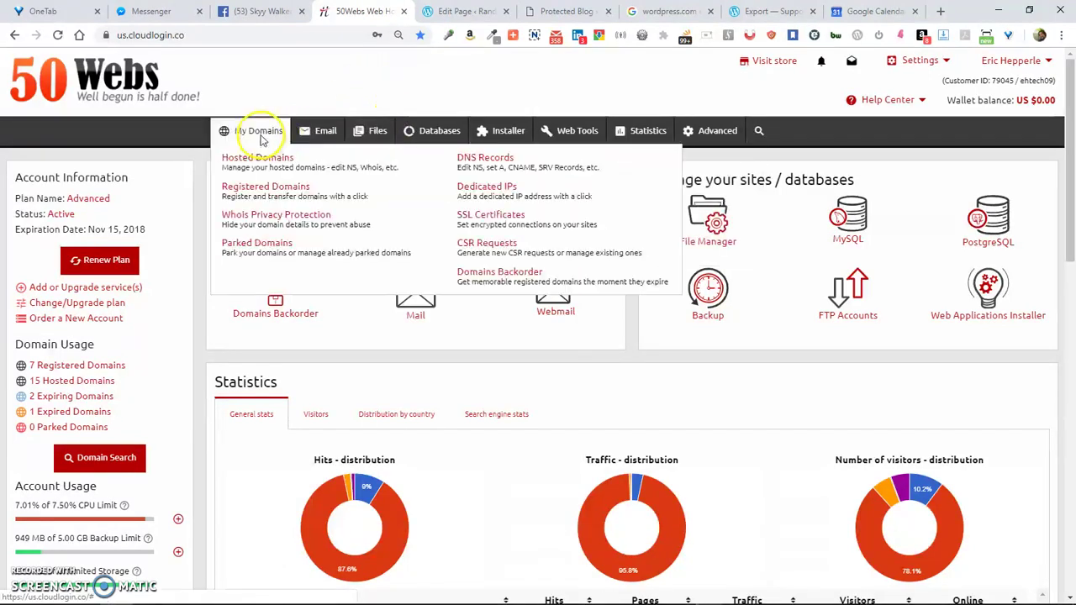
pyautogui.moveTo(555, 135)
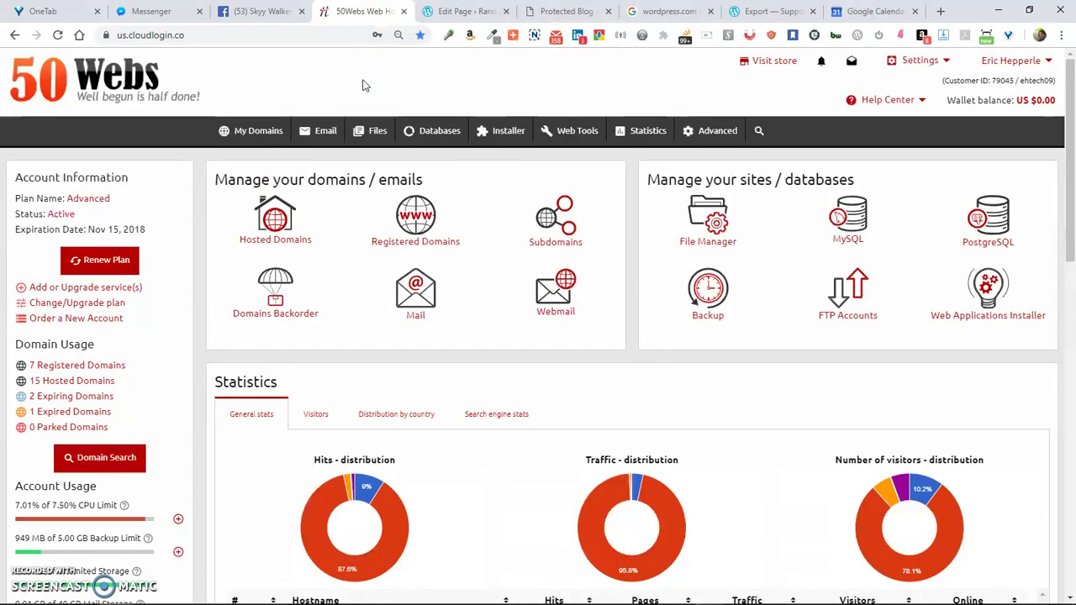
pyautogui.click(311, 145)
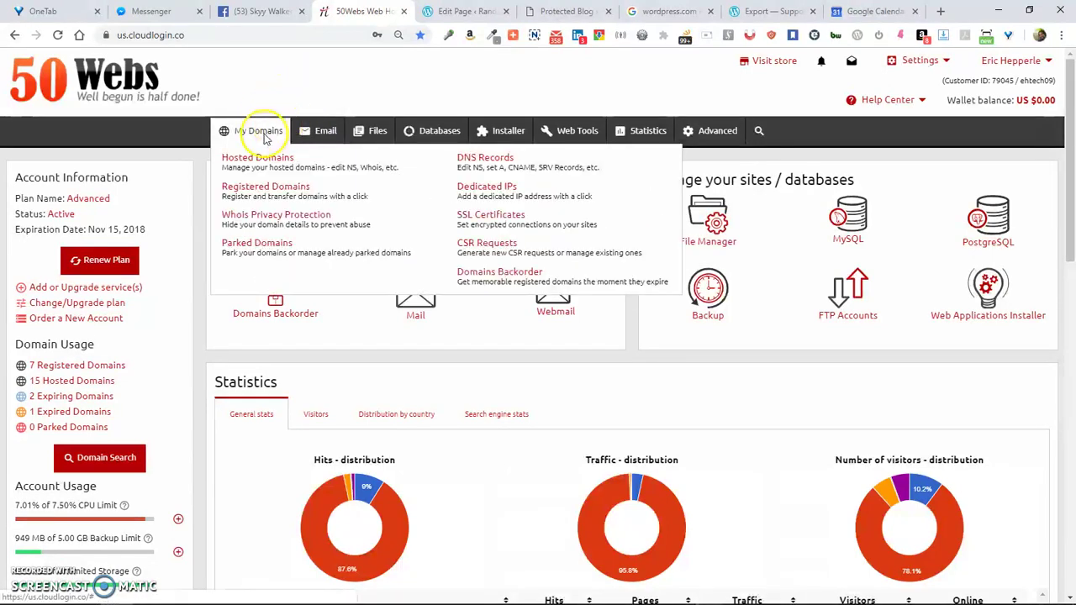
pyautogui.click(376, 168)
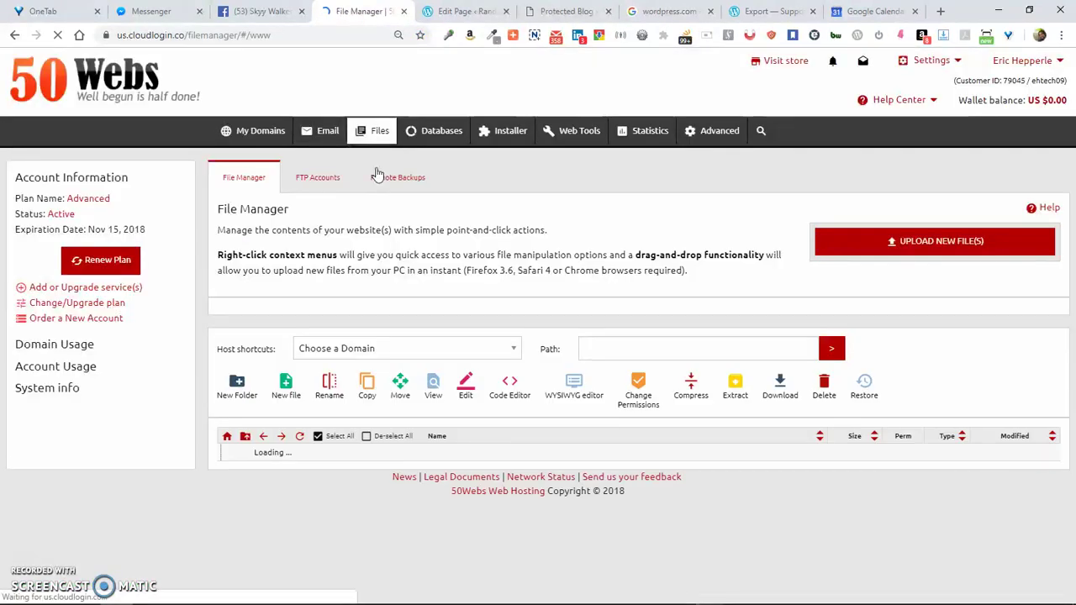
pyautogui.moveTo(1069, 150); pyautogui.dragTo(1072, 243)
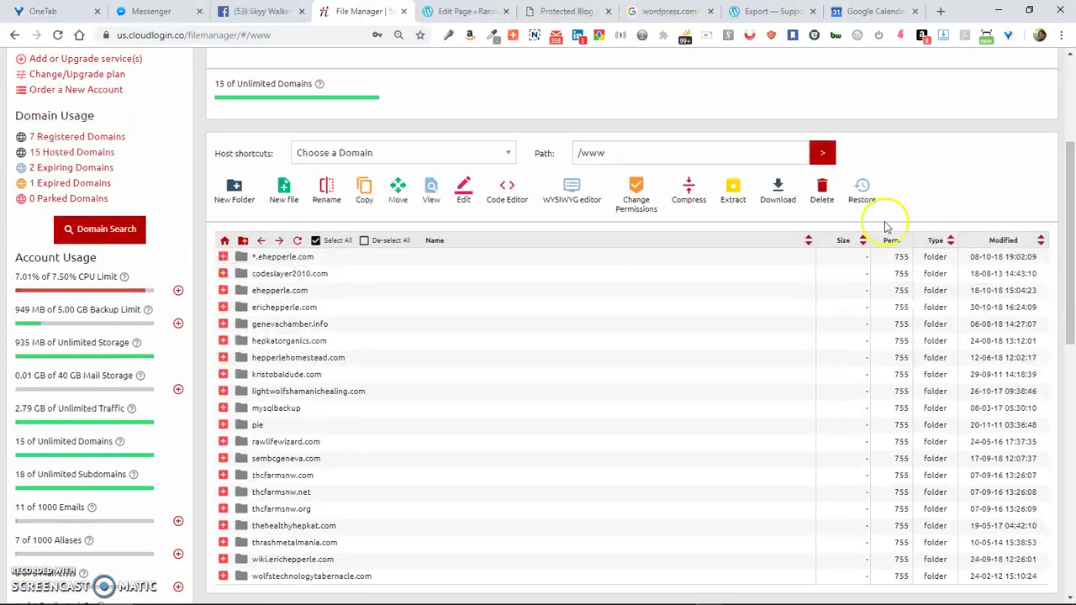
# Download the erichepperle.com site folder compressed as zip
pyautogui.click(263, 307)
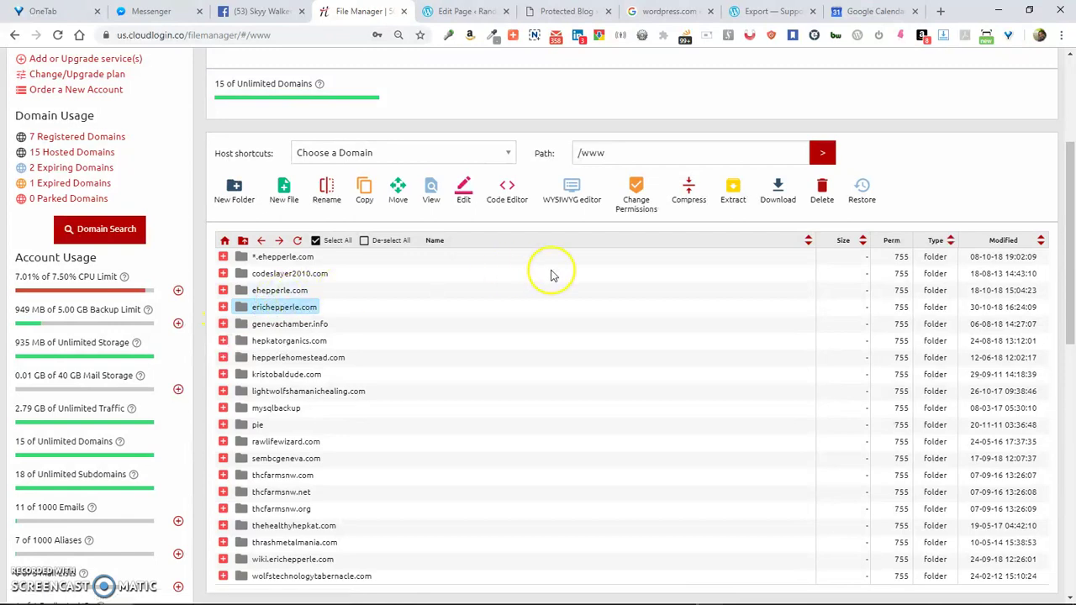
pyautogui.click(778, 189)
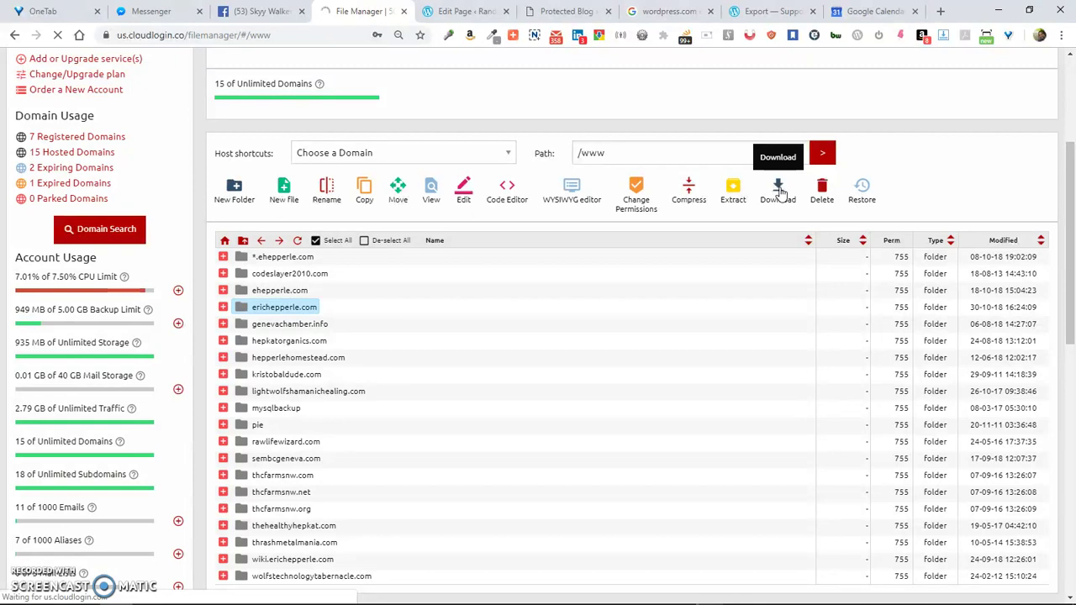
pyautogui.rightClick(302, 308)
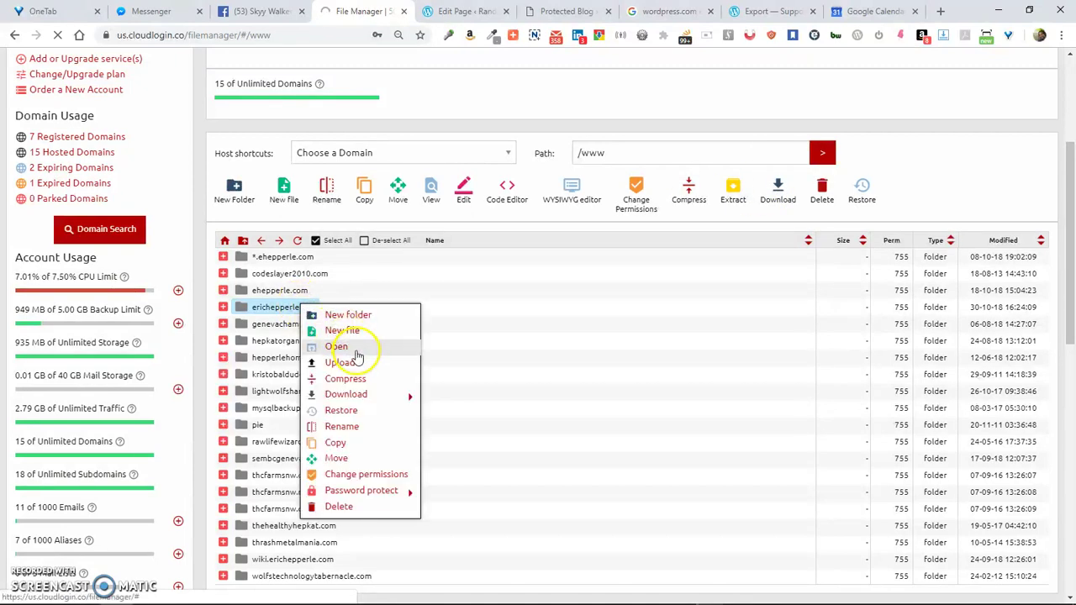
pyautogui.moveTo(374, 395)
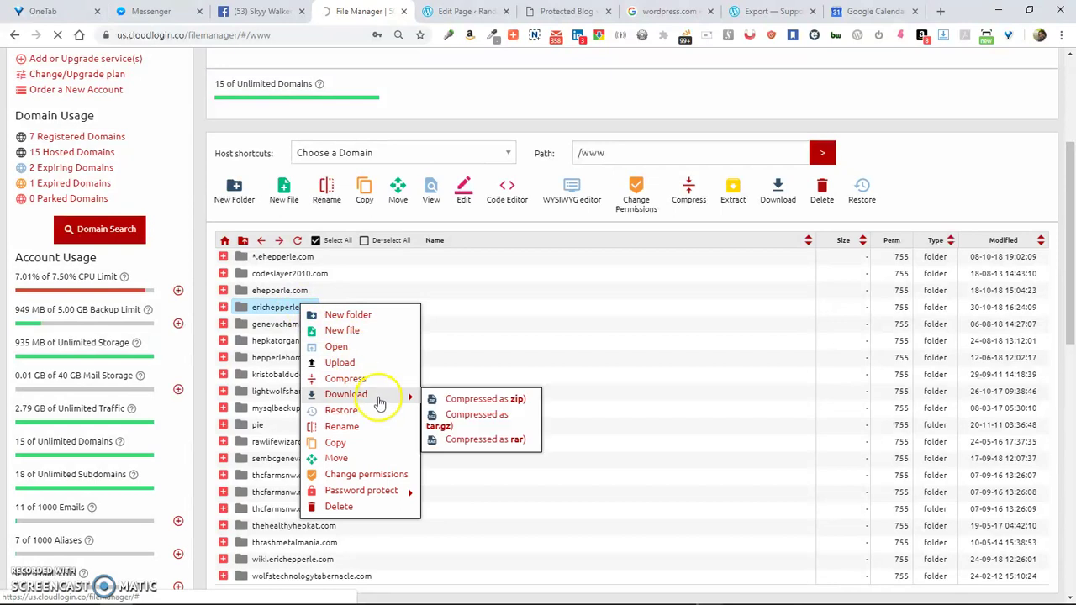
pyautogui.click(481, 400)
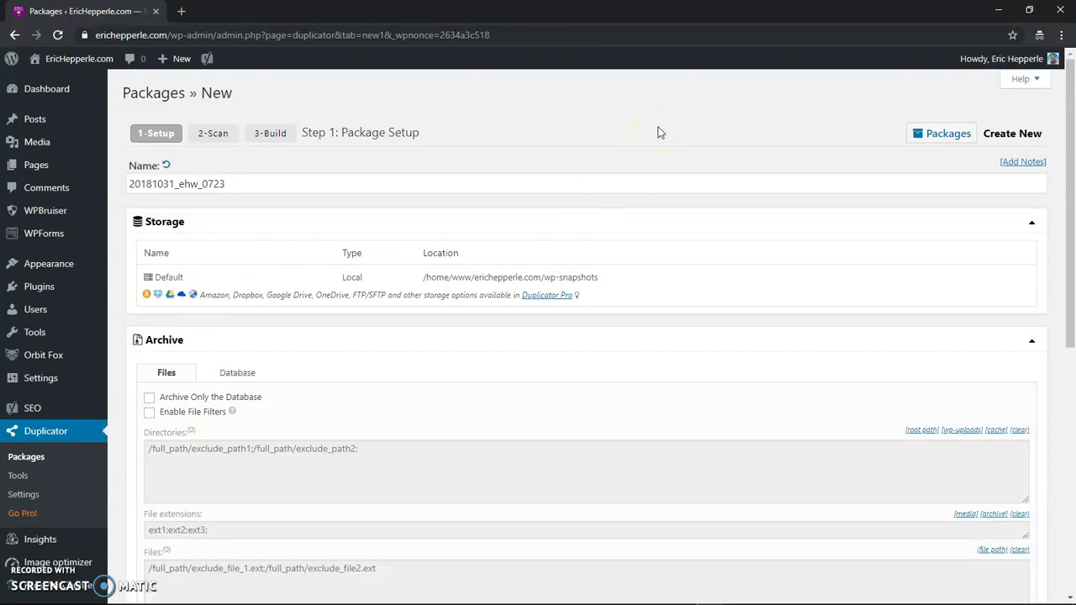
# Switch to the backup site's WordPress dashboard and examine its subdomain address, ehwbkp-20181030.ehepperle.com
pyautogui.moveTo(1072, 164)
pyautogui.mouseDown()
pyautogui.moveTo(1071, 435)
pyautogui.moveTo(1072, 162)
pyautogui.mouseUp()
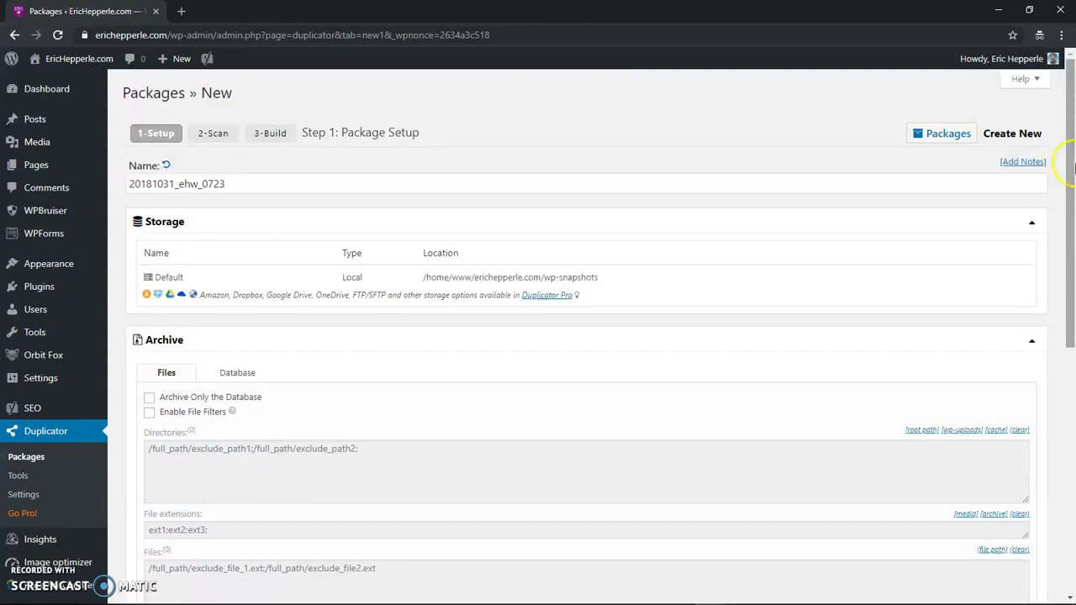
pyautogui.hotkey('alt', 'Tab')
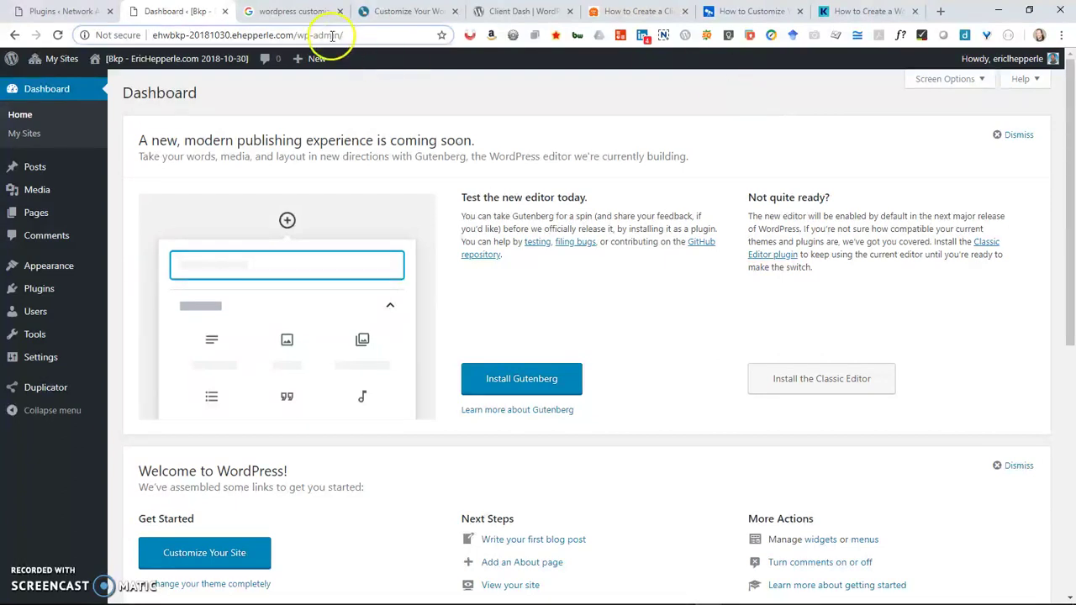
pyautogui.click(296, 37)
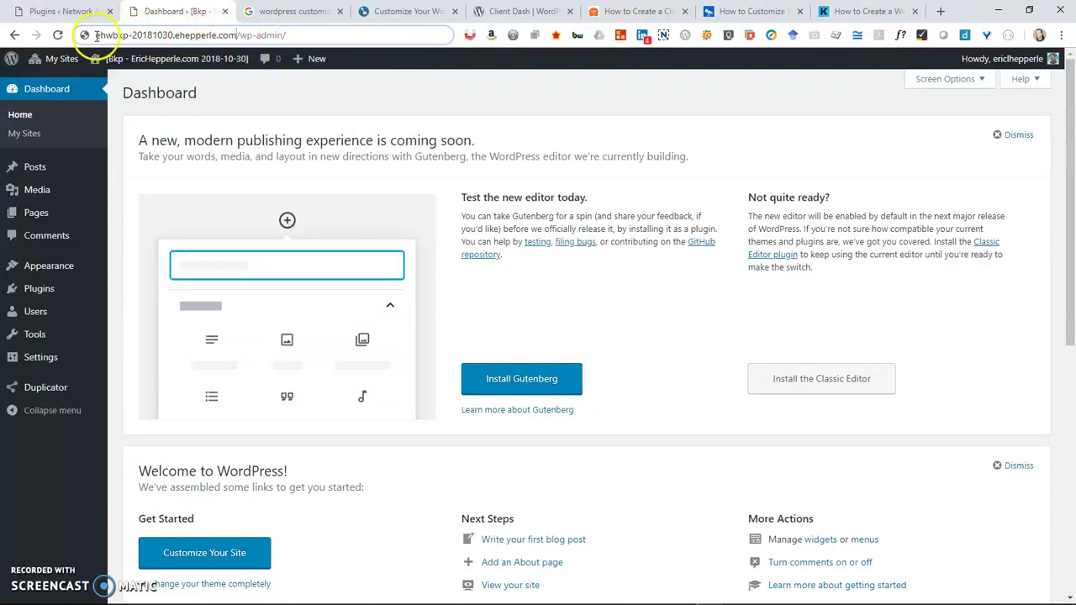
pyautogui.click(126, 35)
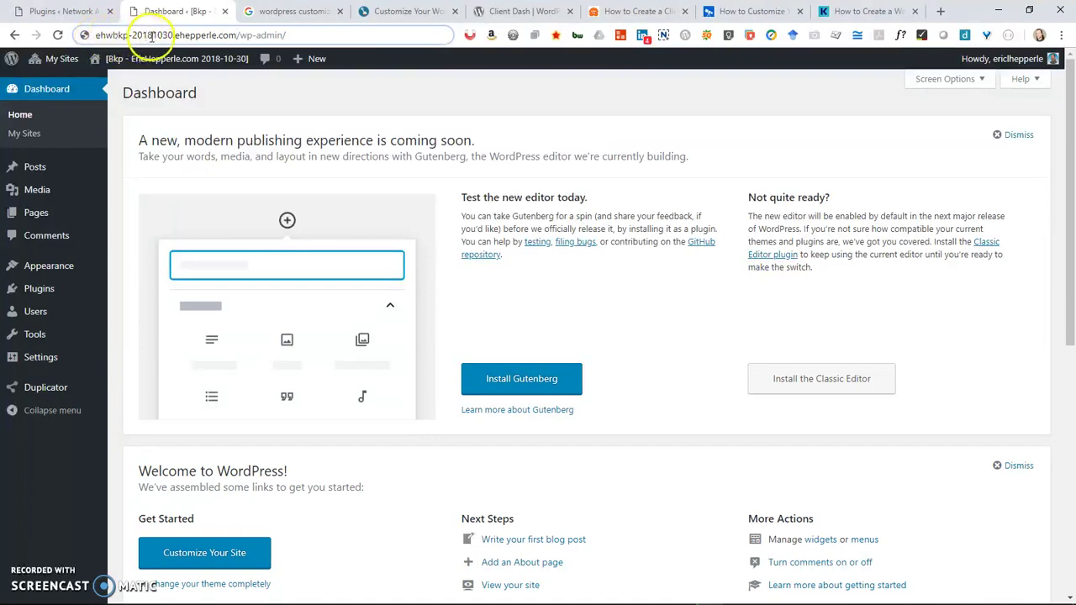
pyautogui.moveTo(229, 58)
# Return to the Duplicator package setup and collapse the Archive and Installer sections
pyautogui.hotkey('alt', 'Tab')
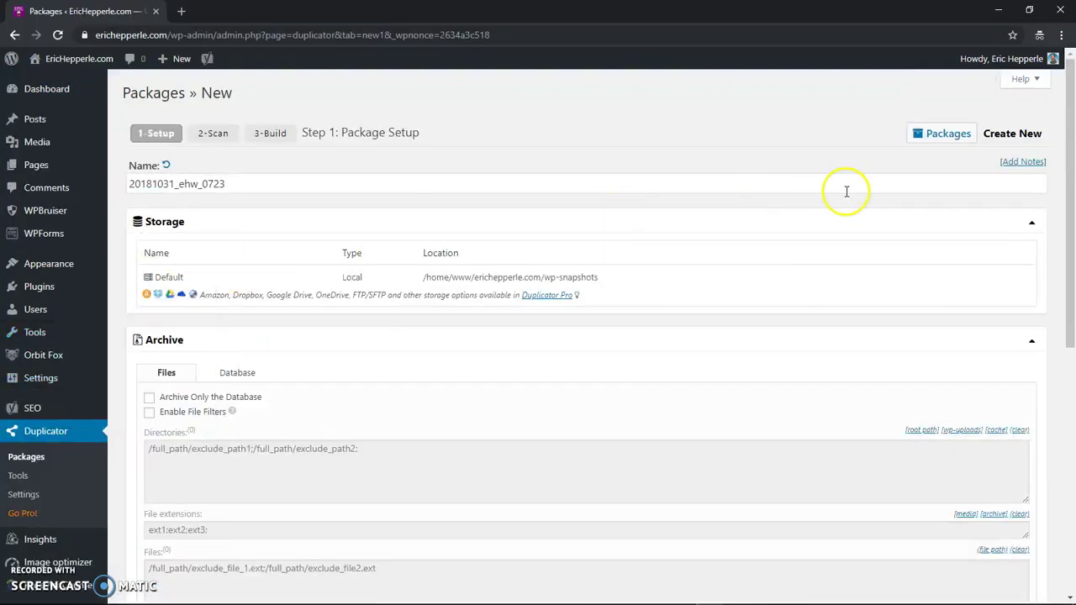
pyautogui.scroll(-2, 1071, 139)
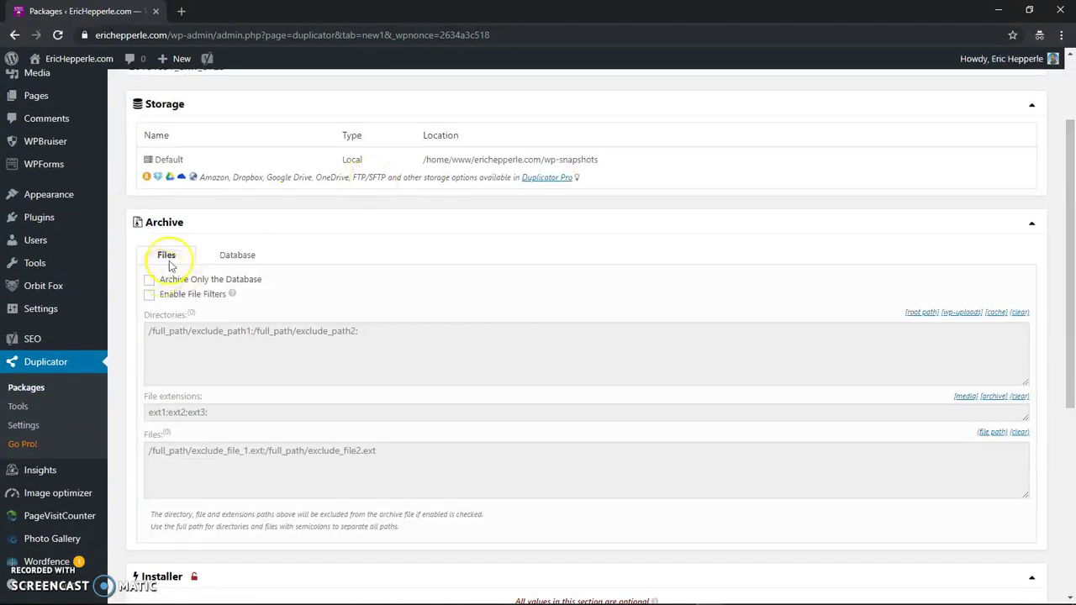
pyautogui.click(1031, 222)
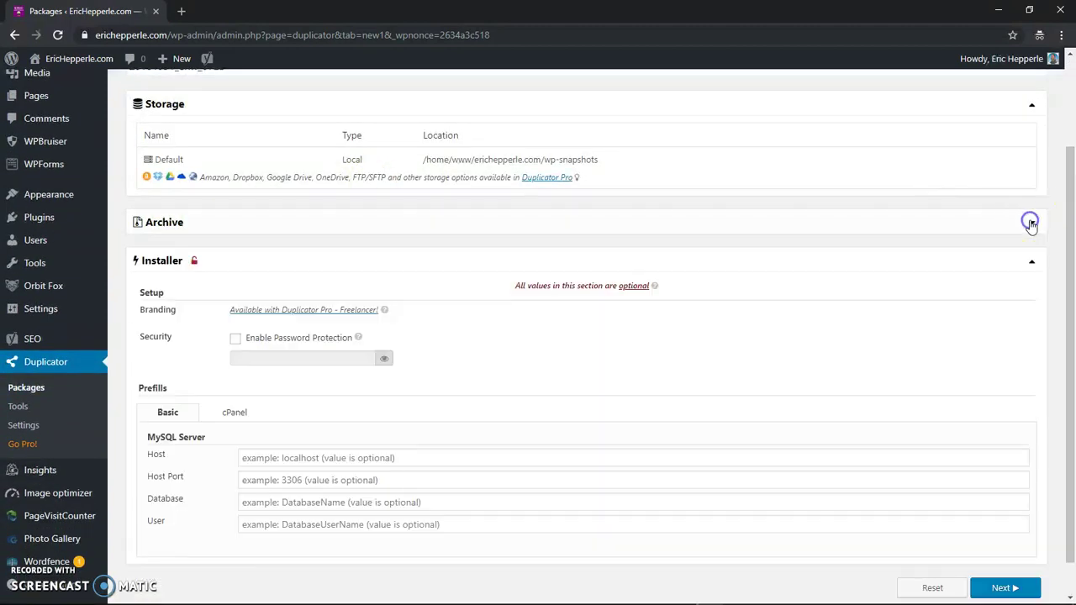
pyautogui.click(1030, 268)
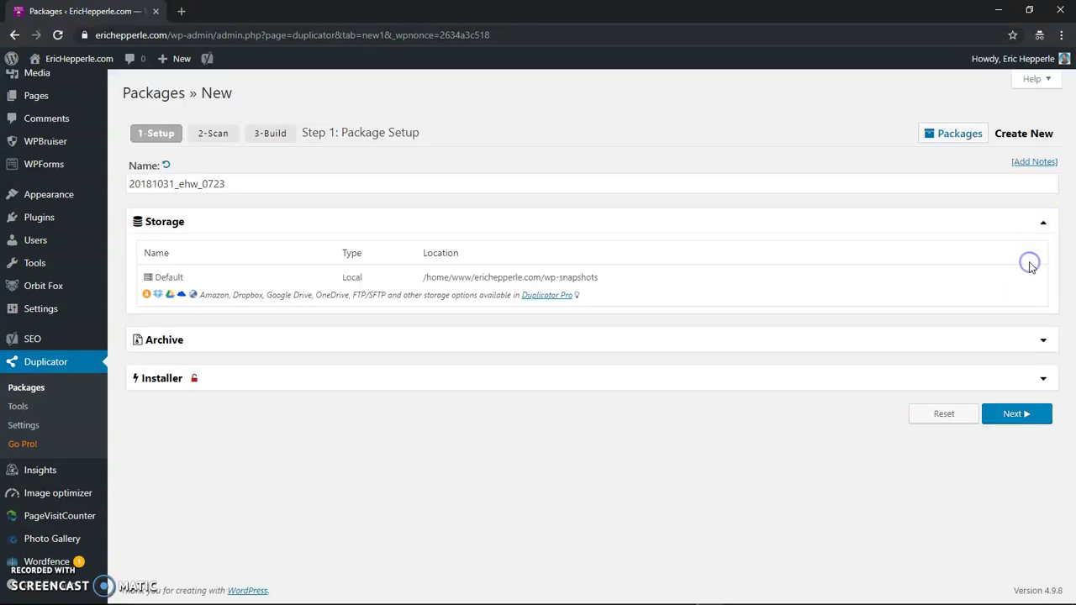
# Collapse the Storage section and set the package's Archive options to archive only the database
pyautogui.click(1045, 223)
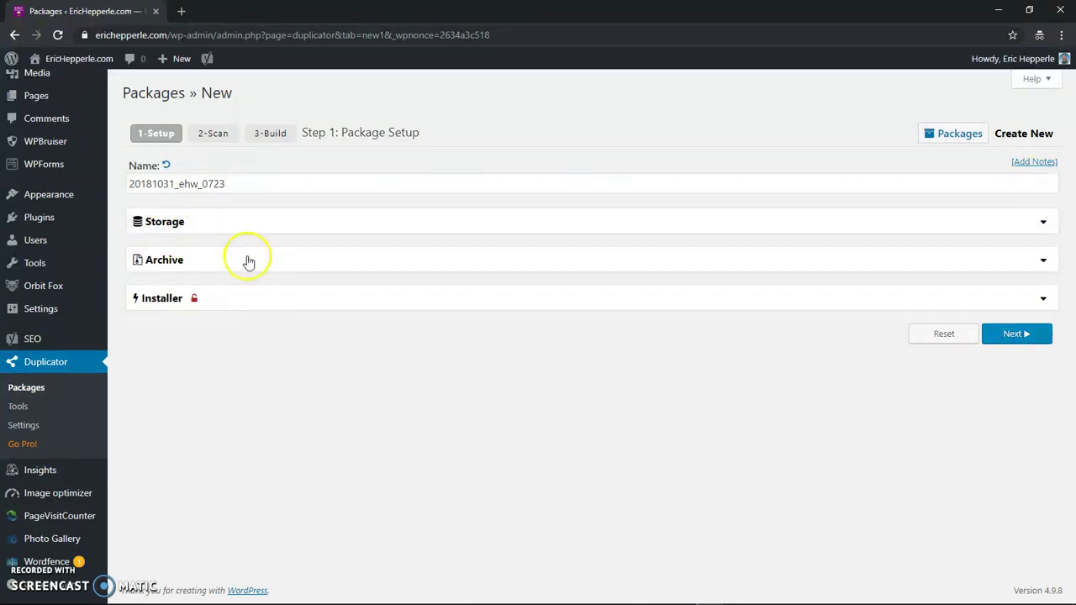
pyautogui.click(1047, 264)
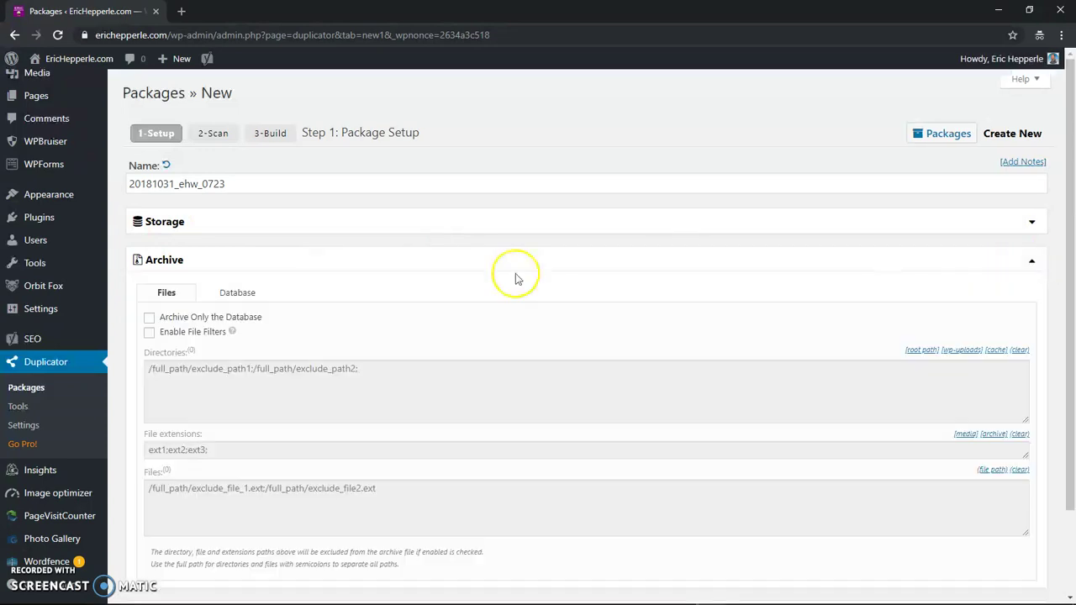
pyautogui.click(151, 319)
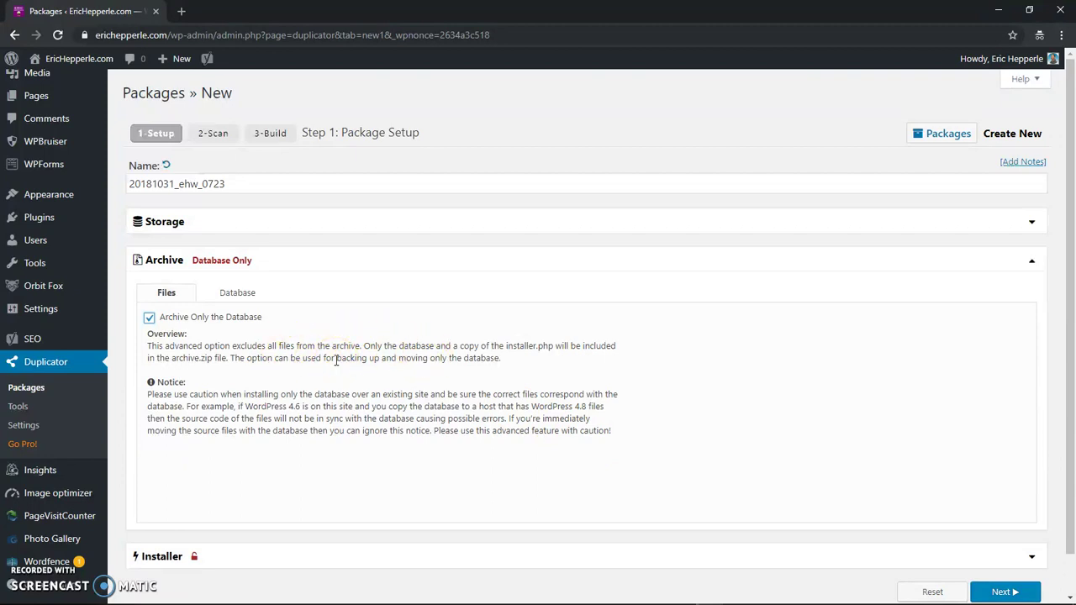
# Scan and build the database-only package and download its archive and installer files
pyautogui.click(998, 592)
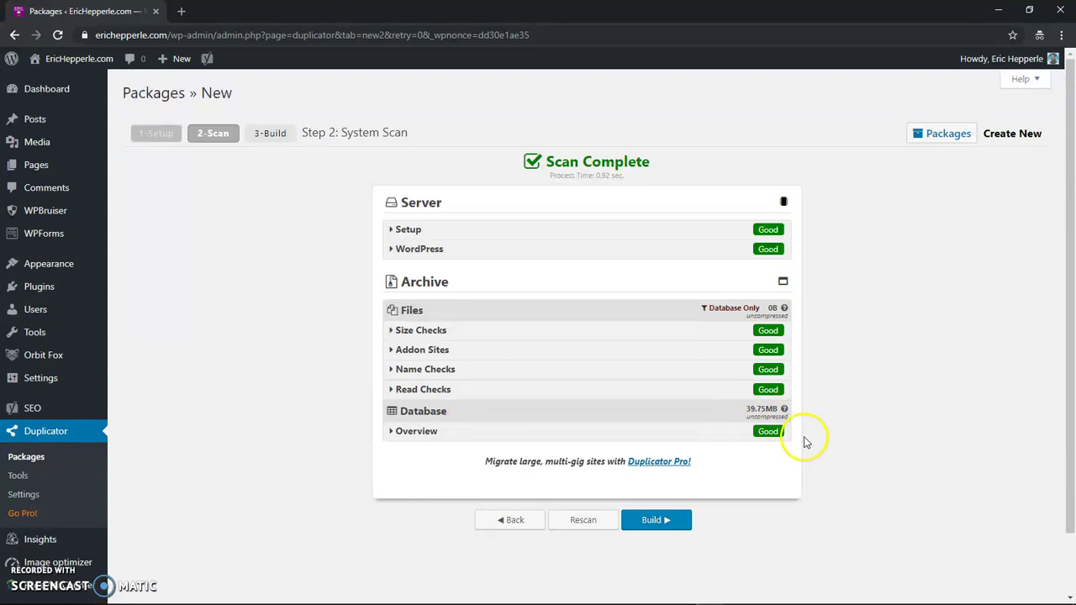
pyautogui.click(664, 521)
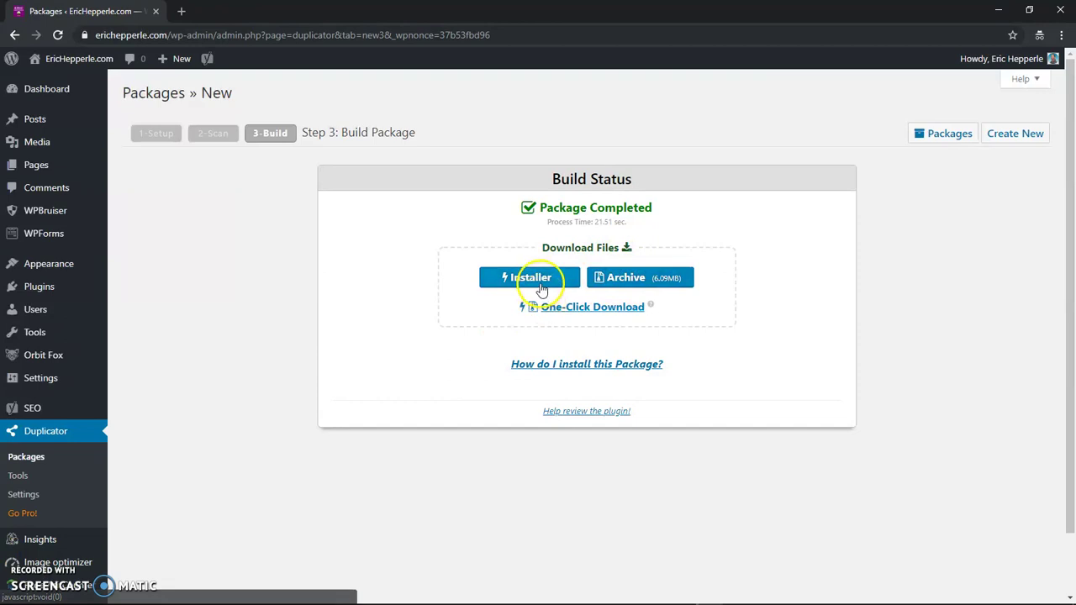
pyautogui.click(659, 286)
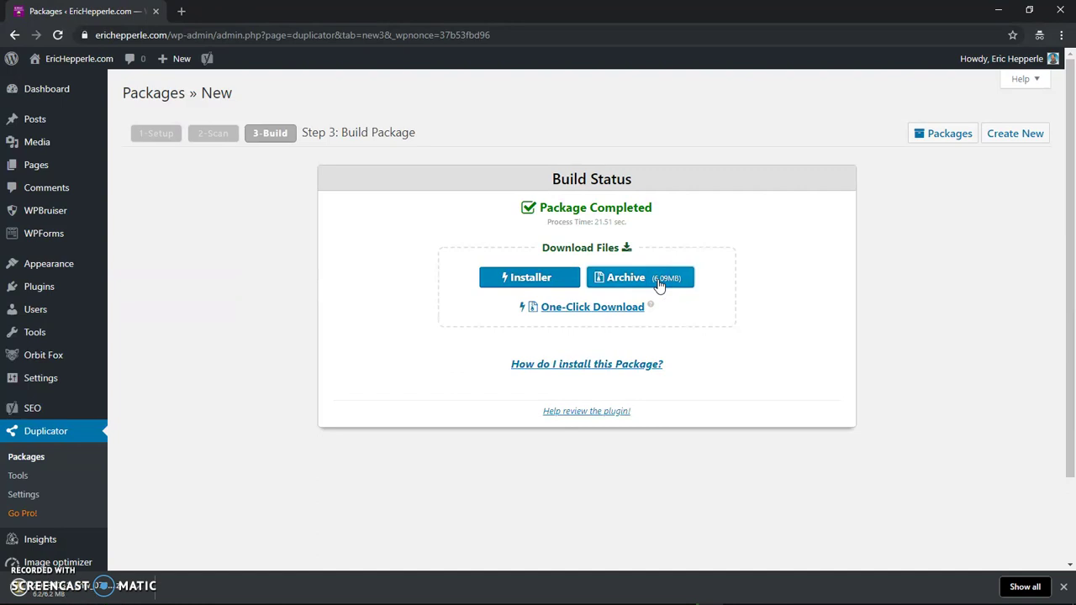
pyautogui.click(547, 283)
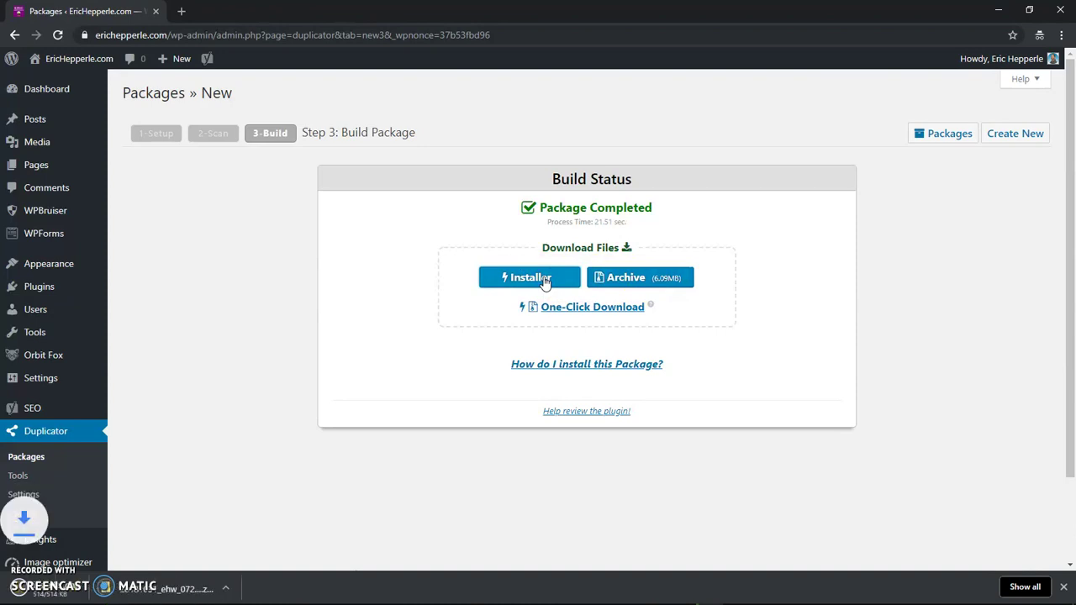
# Switch to the EH_ACCOMPLOG_2018.10.12_01.txt log in Notepad++ and review the migration notes
pyautogui.hotkey('alt', 'Tab')
pyautogui.hotkey('alt', 'Tab')
pyautogui.hotkey('alt', 'Tab')
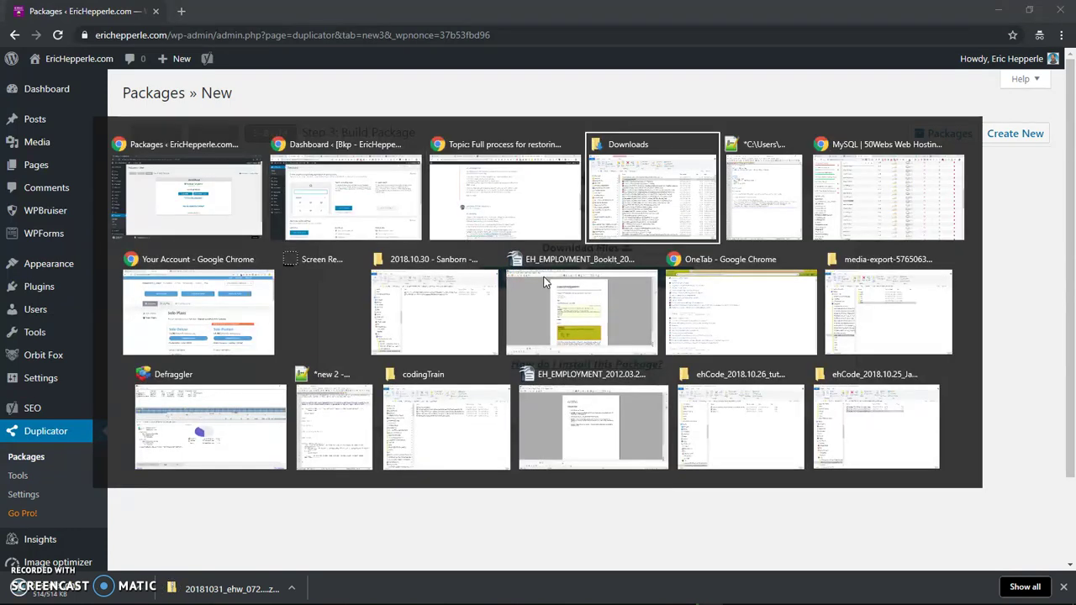
pyautogui.hotkey('alt', 'Tab')
pyautogui.hotkey('alt', 'Tab')
pyautogui.hotkey('alt', 'Tab')
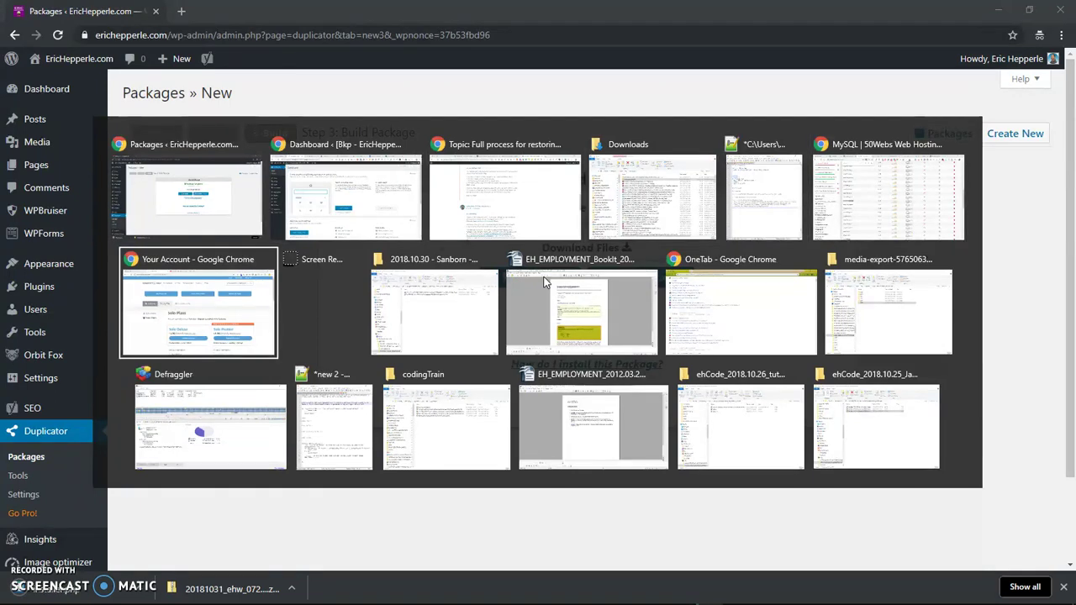
pyautogui.hotkey('alt', 'shift', 'Tab')
pyautogui.hotkey('alt', 'shift', 'Tab')
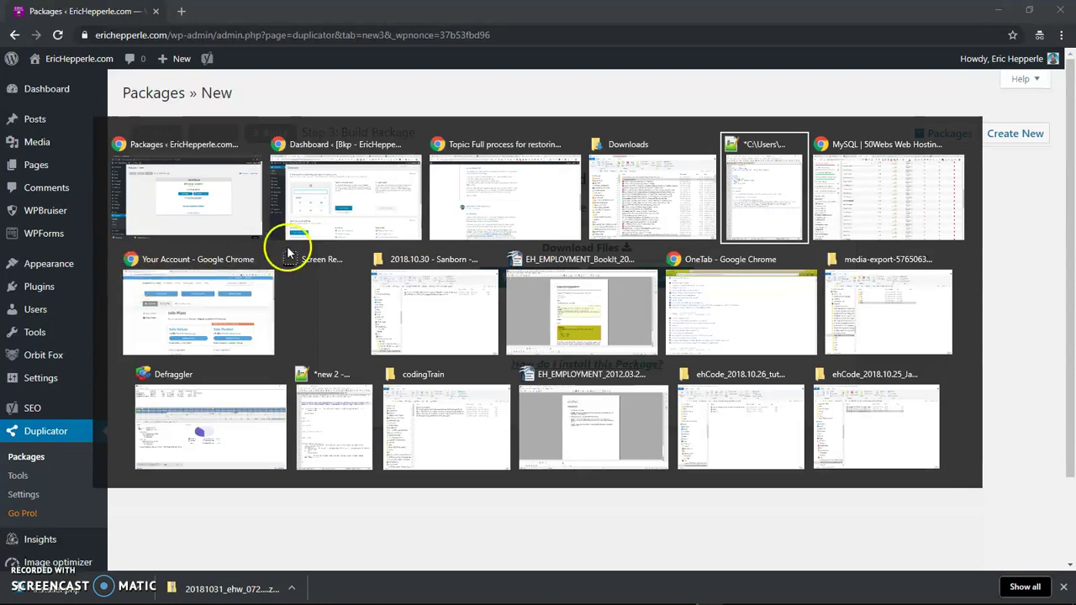
pyautogui.press('alt')
pyautogui.hotkey('alt', 'Tab')
pyautogui.press('alt')
pyautogui.hotkey('alt', 'Tab')
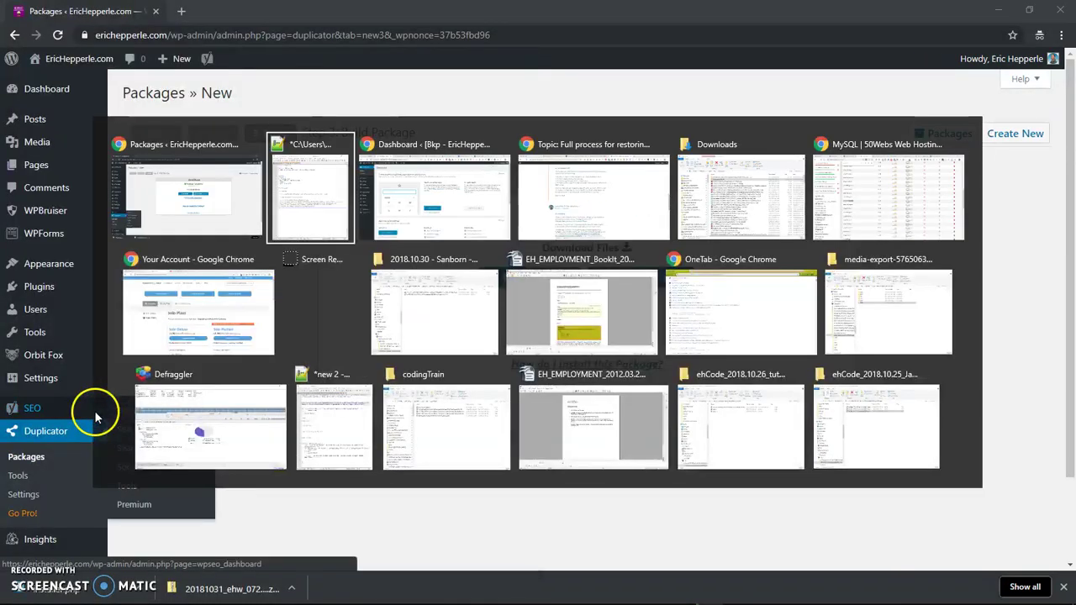
pyautogui.press('alt')
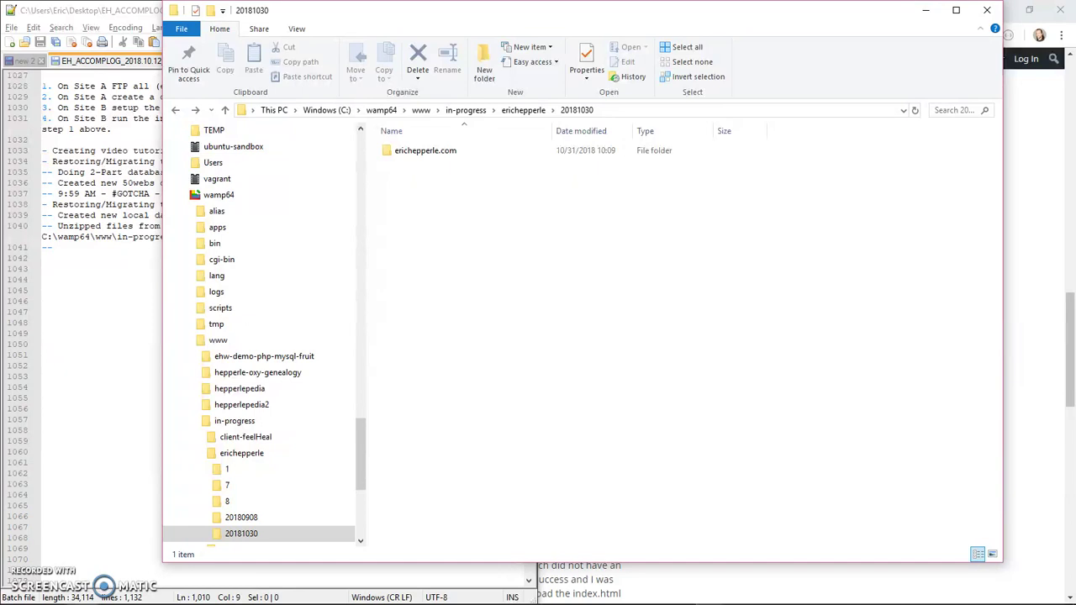
pyautogui.click(59, 248)
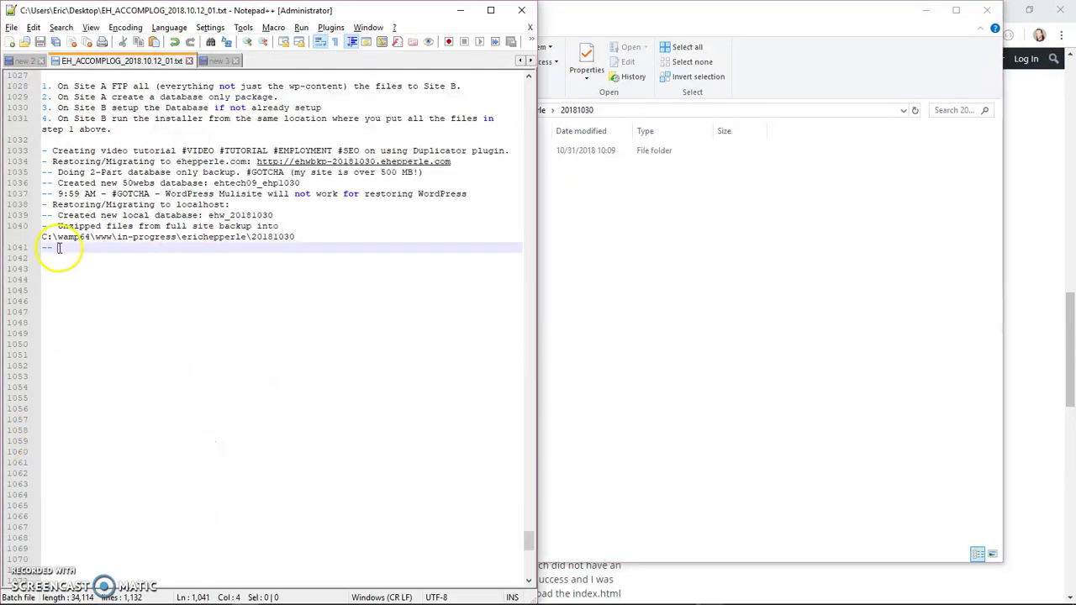
# Return to the 20181030 folder in File Explorer and browse erichepperle.com down through wp-content, plugins and buddypress to bp-members
pyautogui.hotkey('alt', 'Tab')
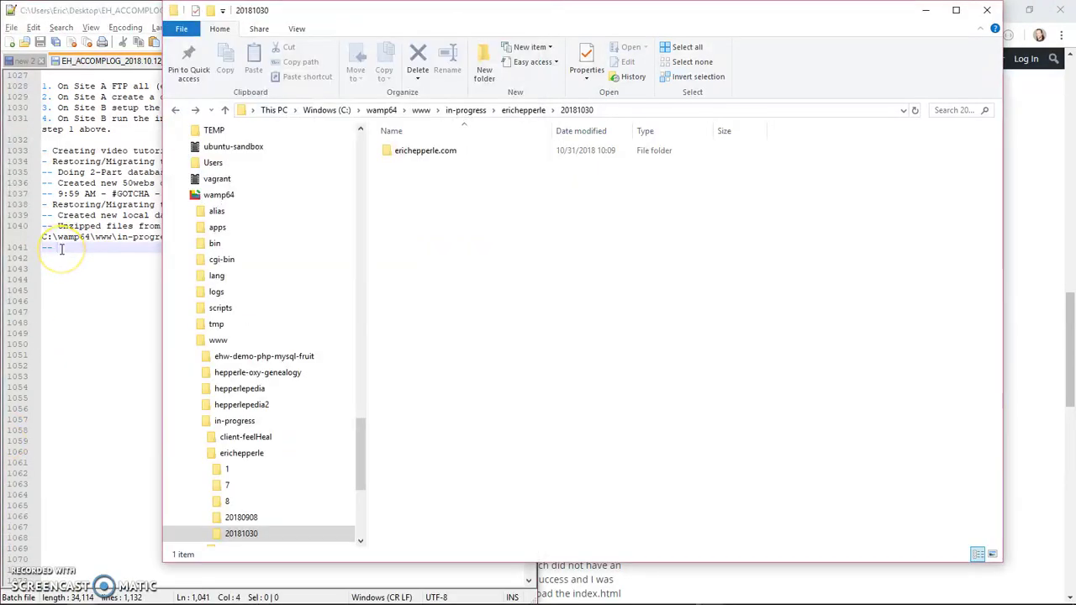
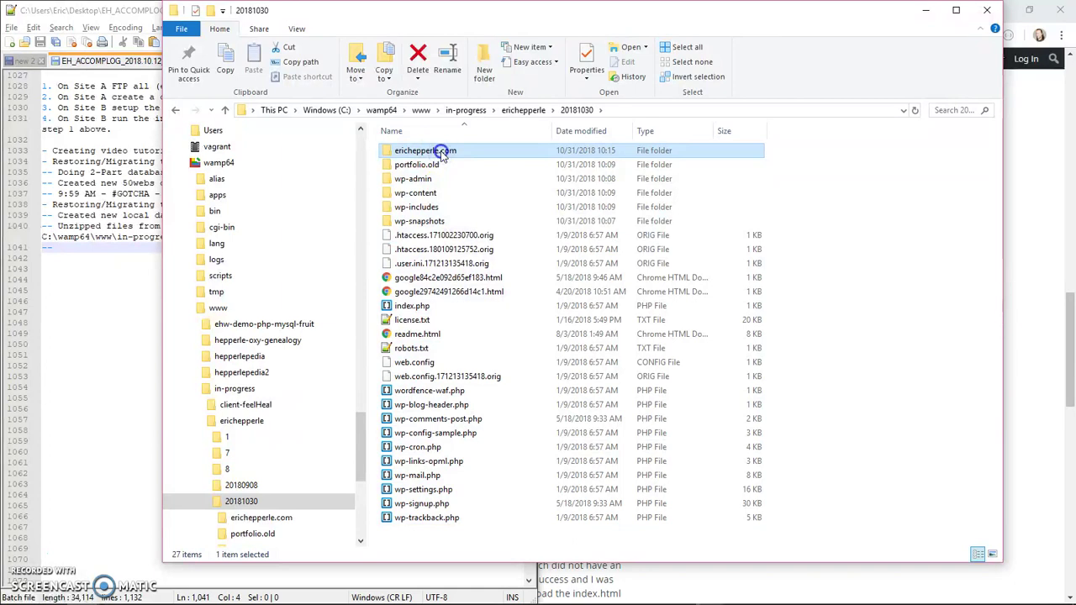
pyautogui.click(441, 153)
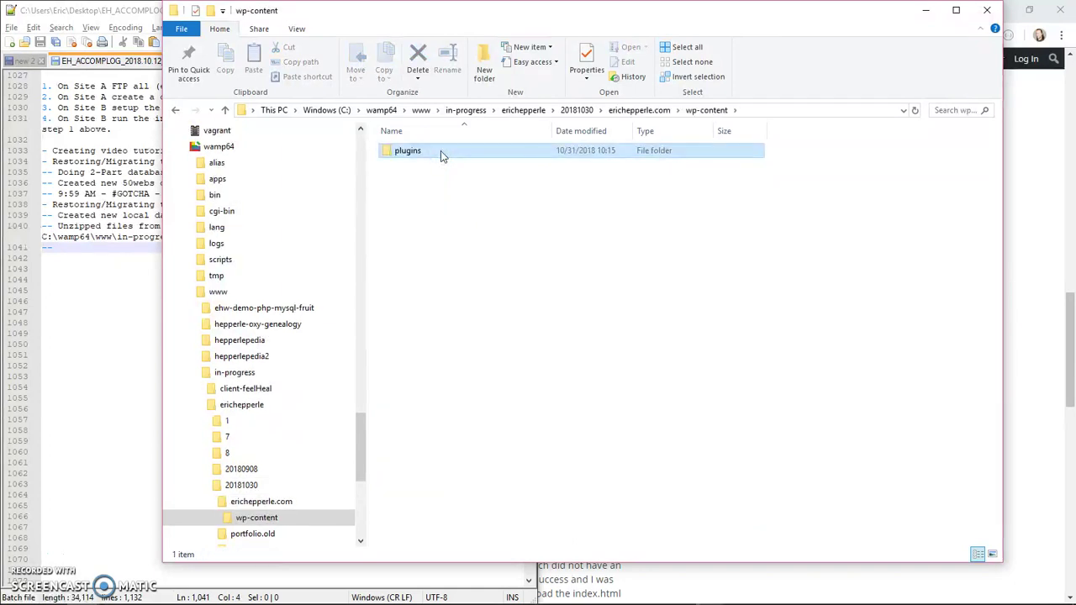
pyautogui.doubleClick(398, 149)
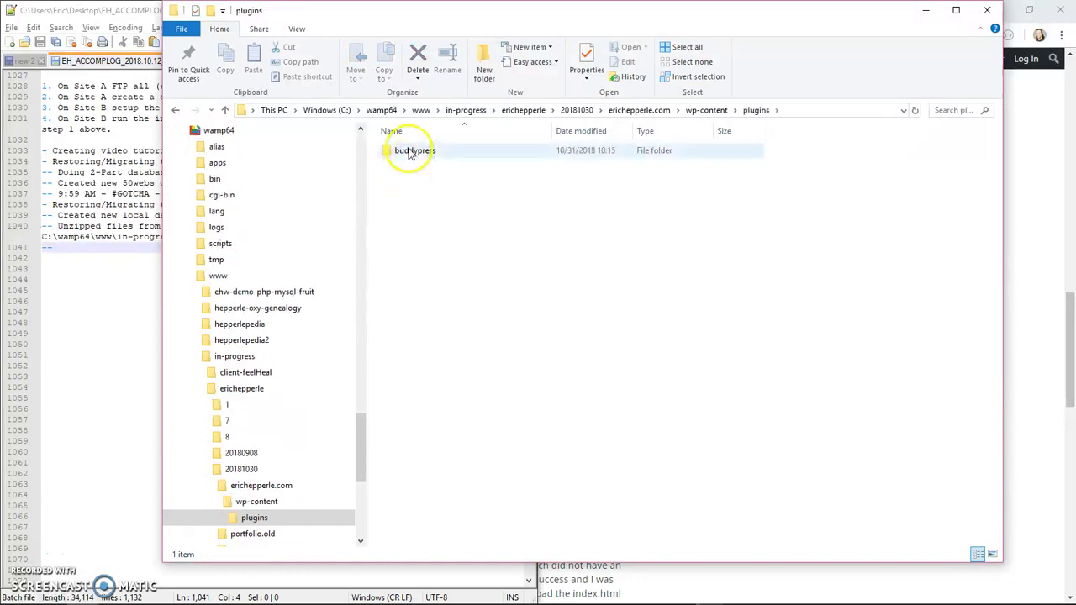
pyautogui.doubleClick(410, 151)
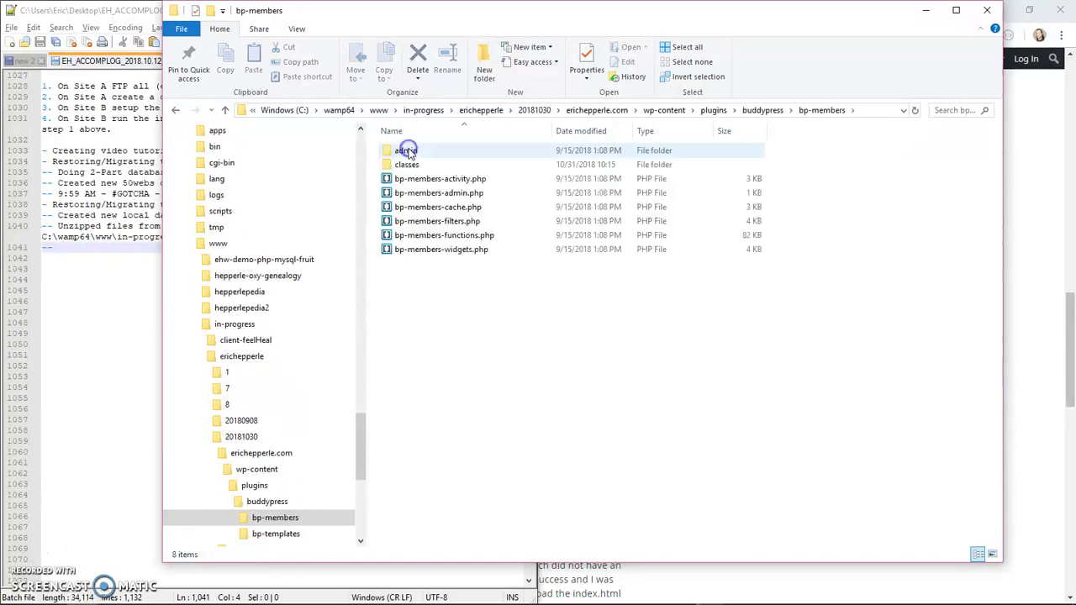
# Try to move the wp-content folder from erichepperle.com up into the 20181030 folder
pyautogui.click(224, 110)
pyautogui.click(225, 112)
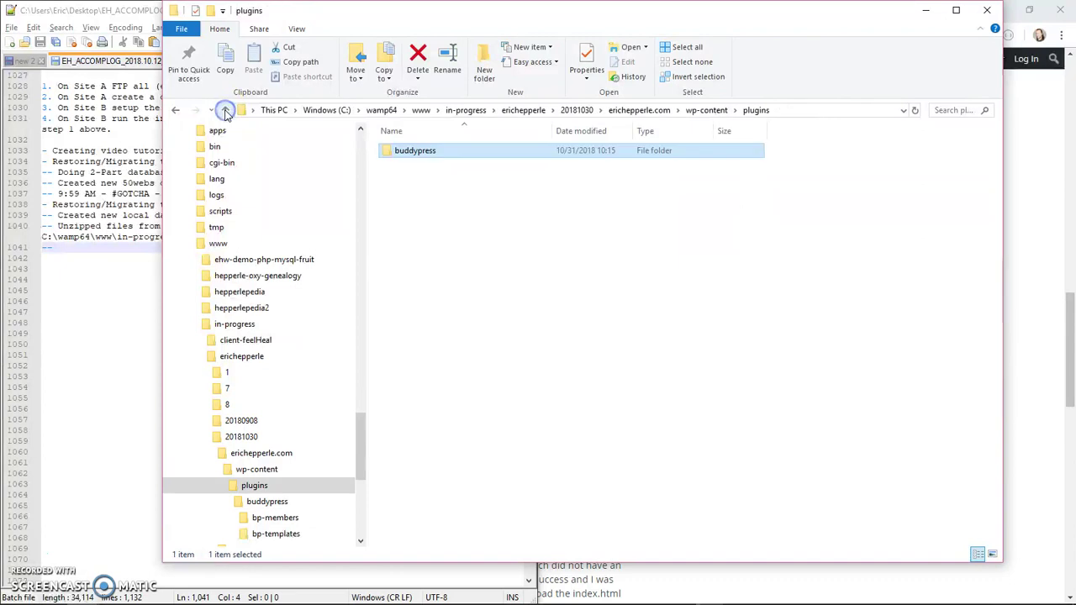
pyautogui.click(225, 111)
pyautogui.click(225, 111)
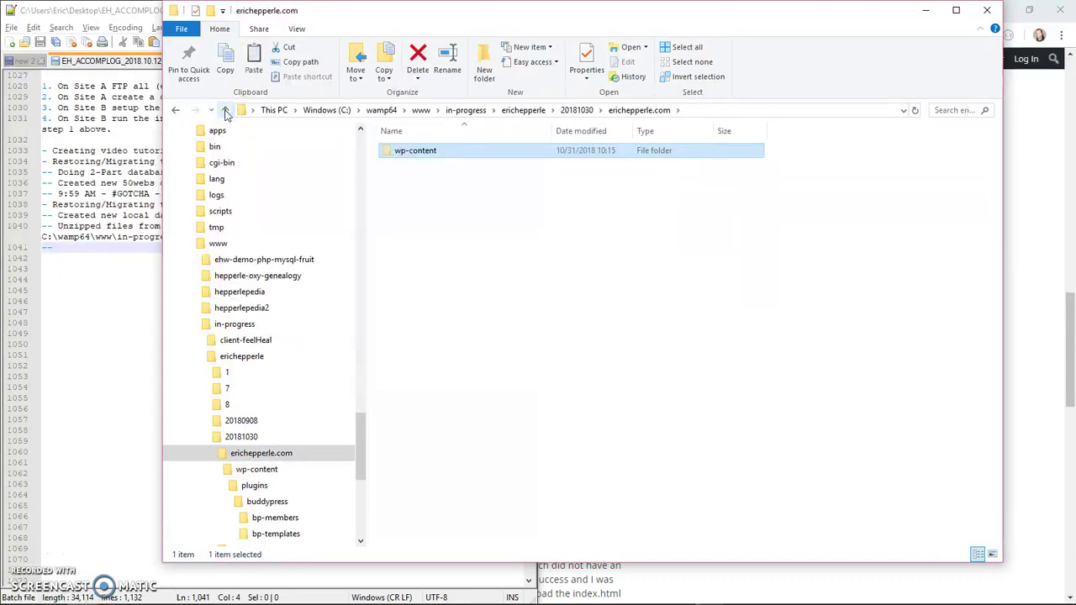
pyautogui.click(224, 111)
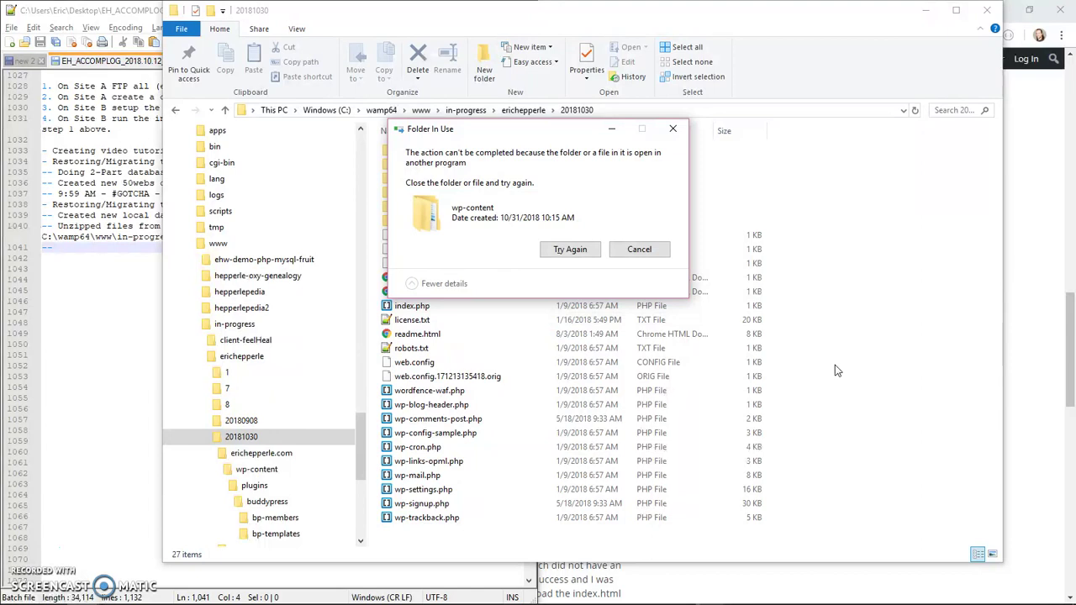
pyautogui.click(586, 259)
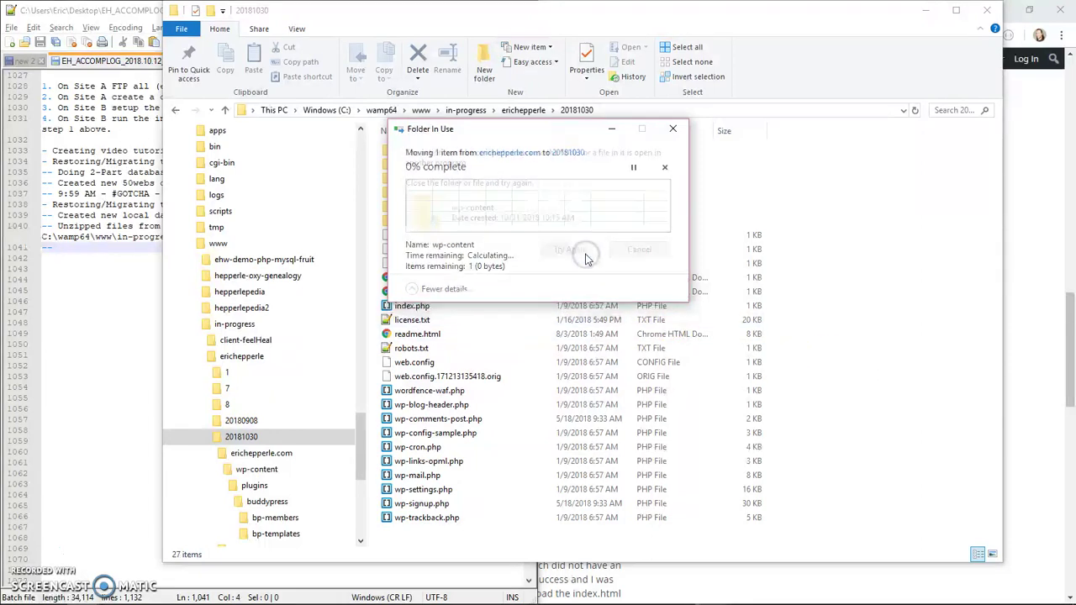
pyautogui.click(640, 249)
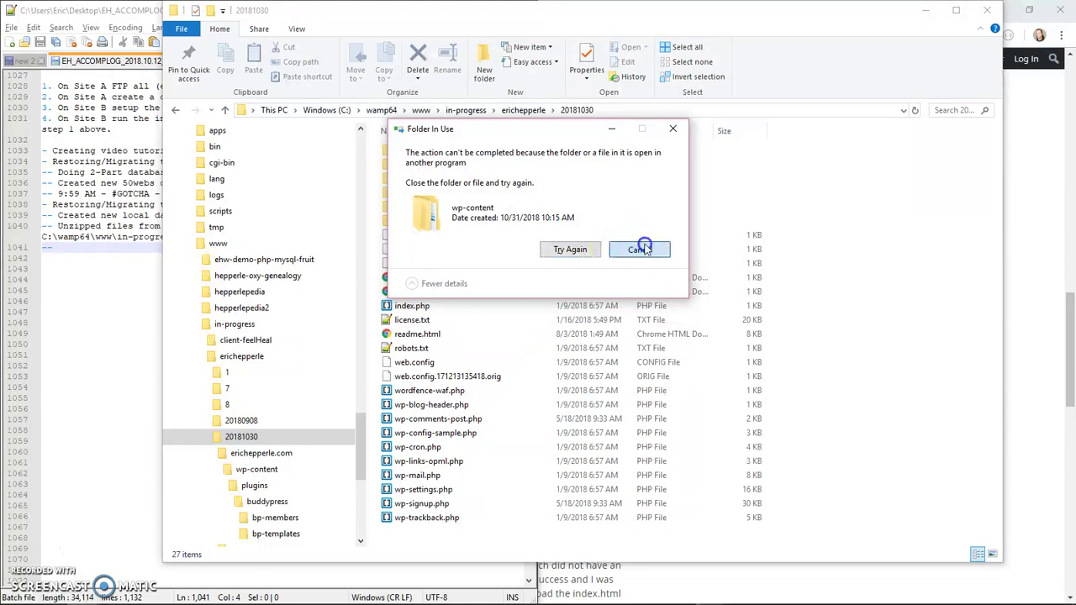
# Reopen 20181030\erichepperle.com\wp-content\plugins and examine the extracted plugin folders
pyautogui.click(225, 110)
pyautogui.doubleClick(408, 206)
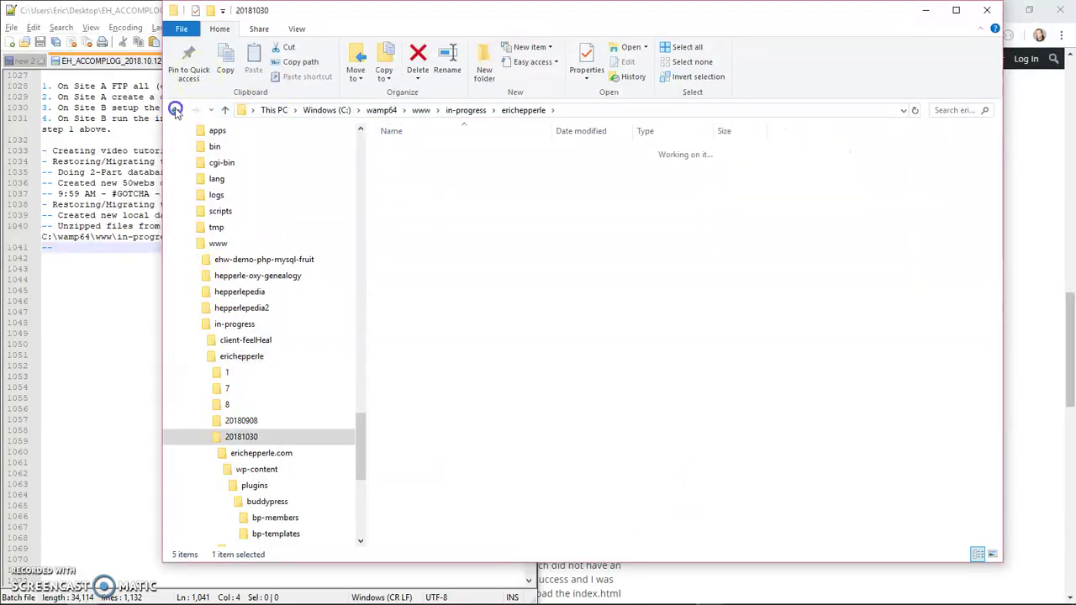
pyautogui.doubleClick(408, 153)
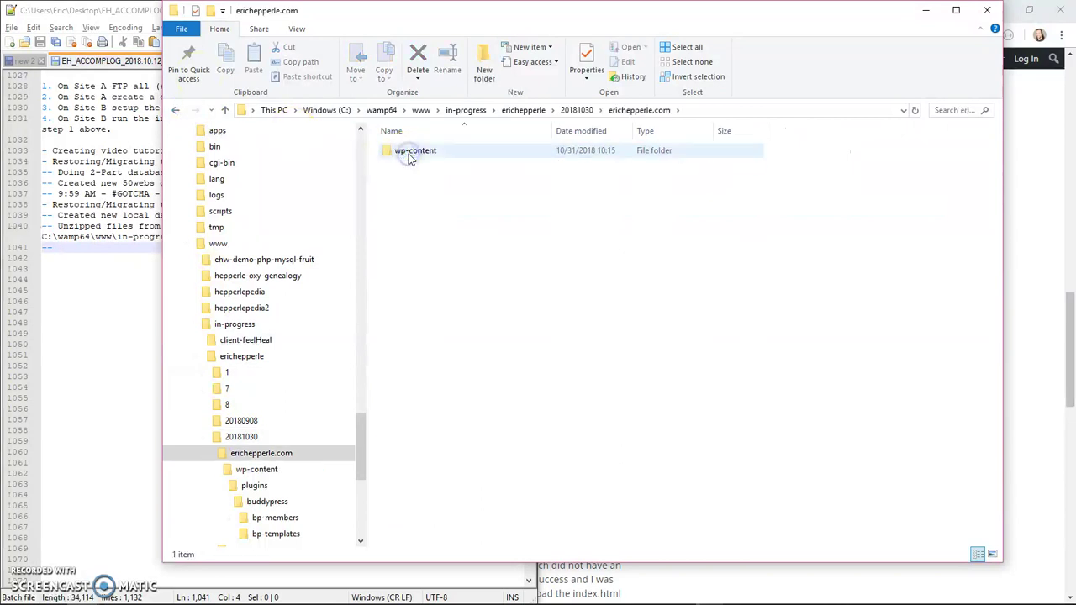
pyautogui.doubleClick(409, 153)
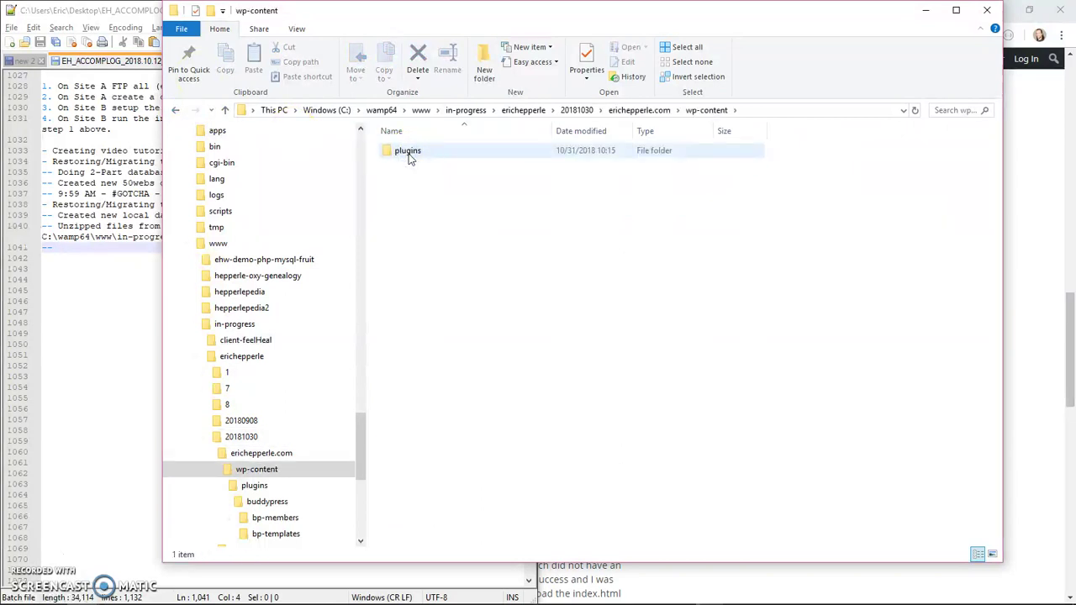
pyautogui.doubleClick(409, 154)
pyautogui.click(429, 185)
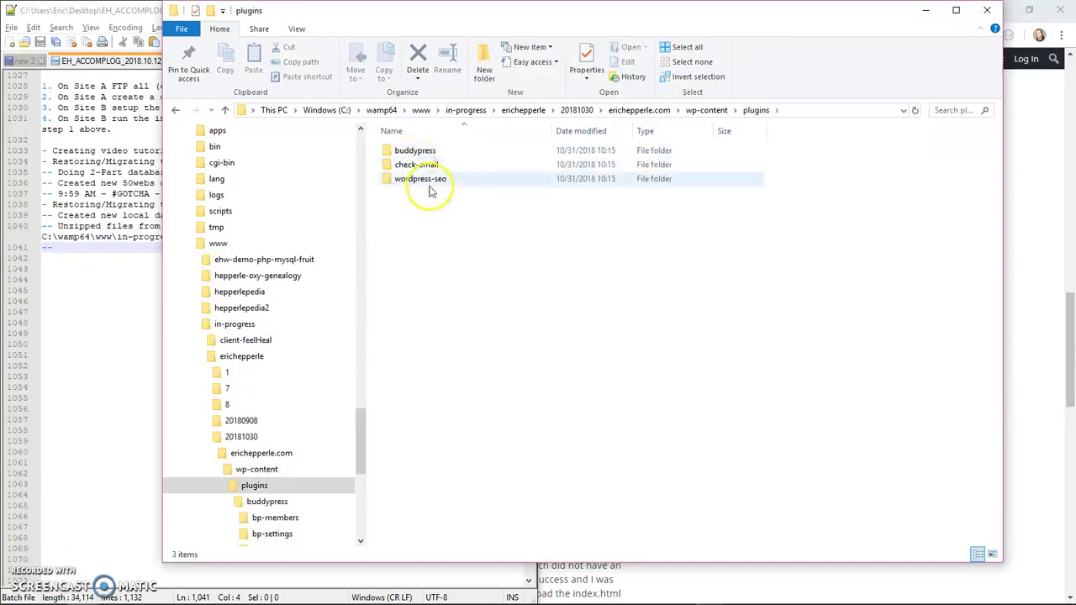
pyautogui.hotkey('alt', 'Tab')
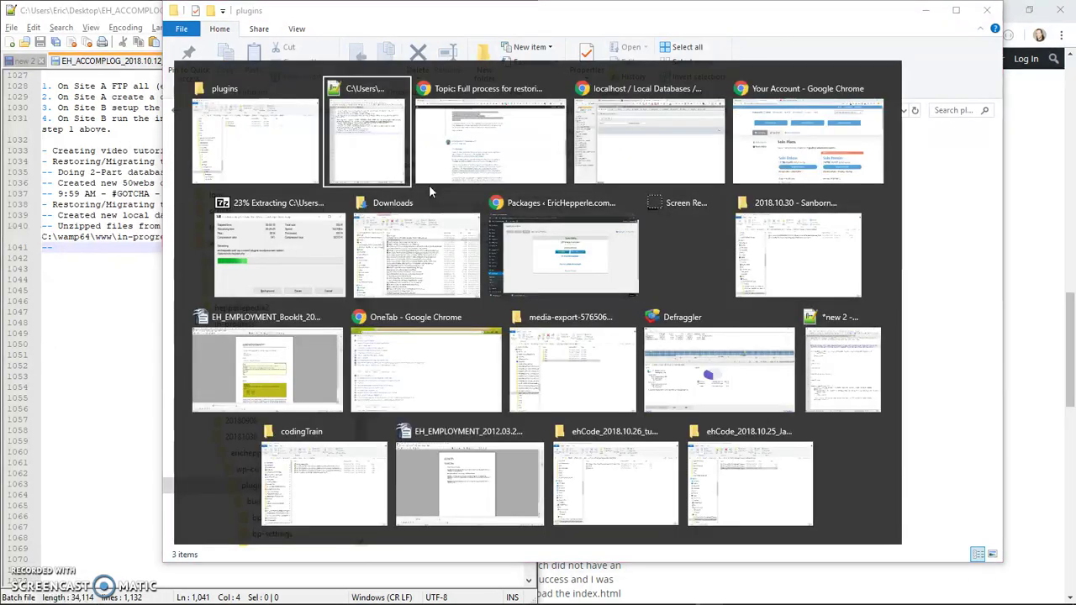
pyautogui.hotkey('alt', 'Tab')
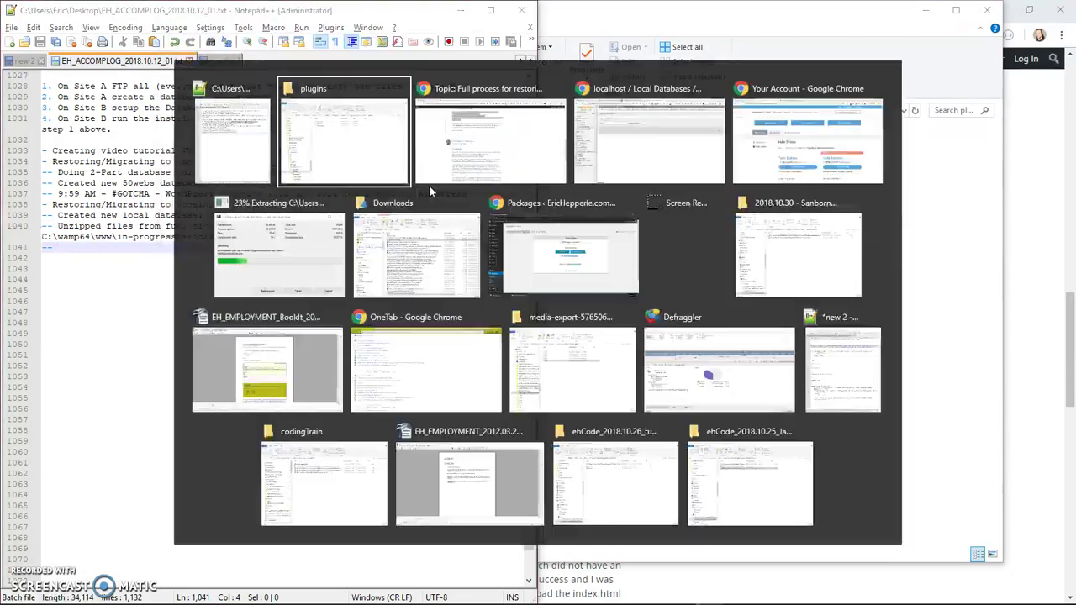
pyautogui.hotkey('alt', 'Tab')
pyautogui.hotkey('alt', 'Tab')
pyautogui.hotkey('alt', 'Tab')
pyautogui.hotkey('alt', 'Tab')
pyautogui.hotkey('alt', 'Tab')
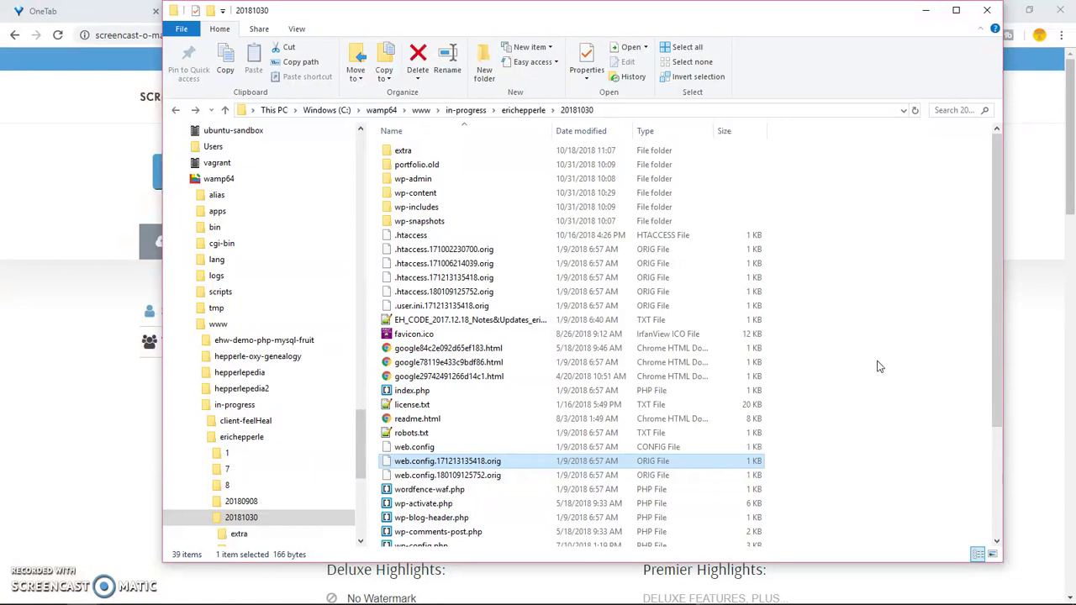
# Check the unzipped site files in the 20181030 folder and switch to the Notepad++ log
pyautogui.click(847, 343)
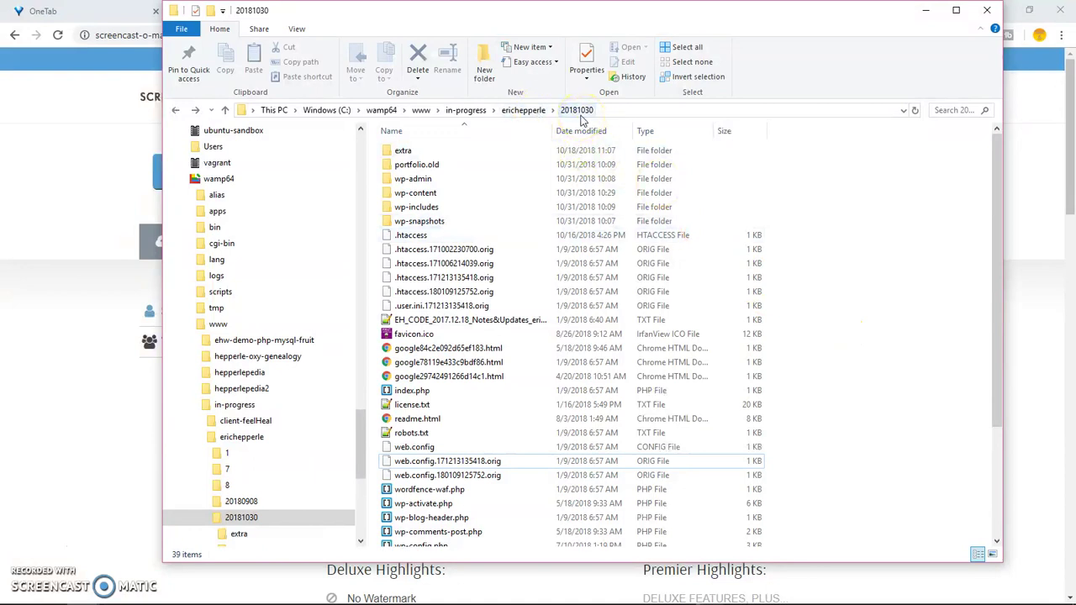
pyautogui.hotkey('alt', 'Tab')
pyautogui.hotkey('alt', 'Tab')
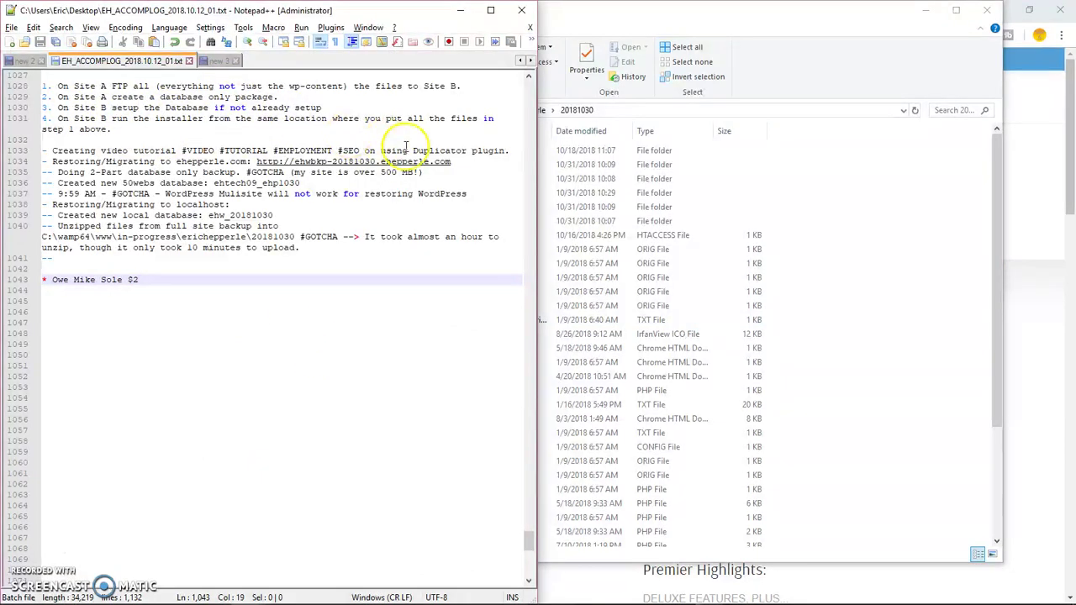
# Copy installer.php and the 20181031_ehw Duplicator archive zip from Downloads into the WAMP 20181030 folder
pyautogui.hotkey('alt', 'Tab')
pyautogui.hotkey('alt', 'Tab')
pyautogui.hotkey('alt', 'Tab')
pyautogui.hotkey('alt', 'Tab')
pyautogui.hotkey('alt', 'Tab')
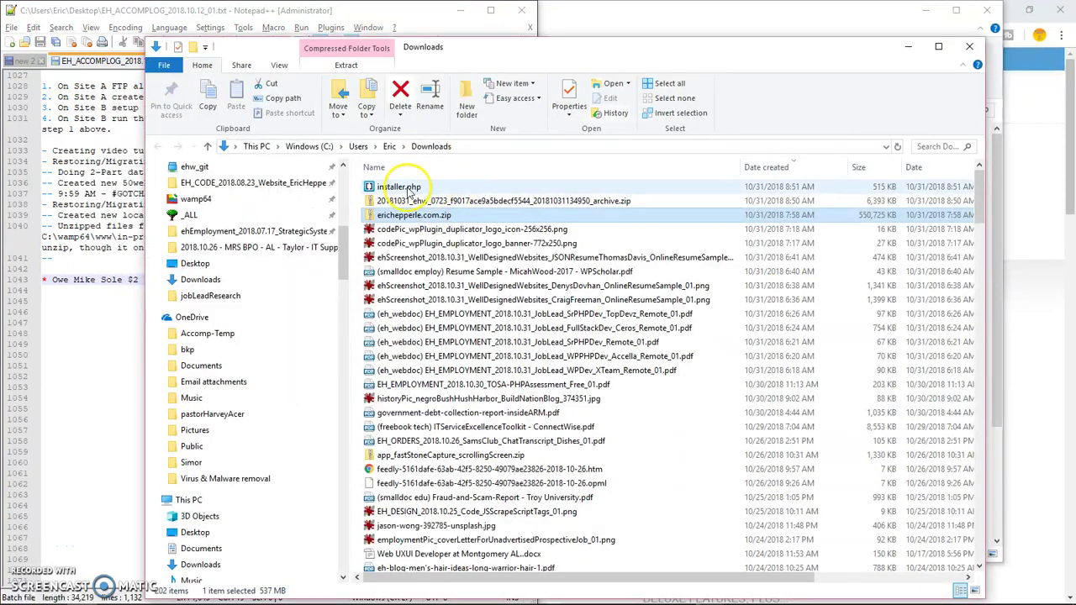
pyautogui.click(408, 186)
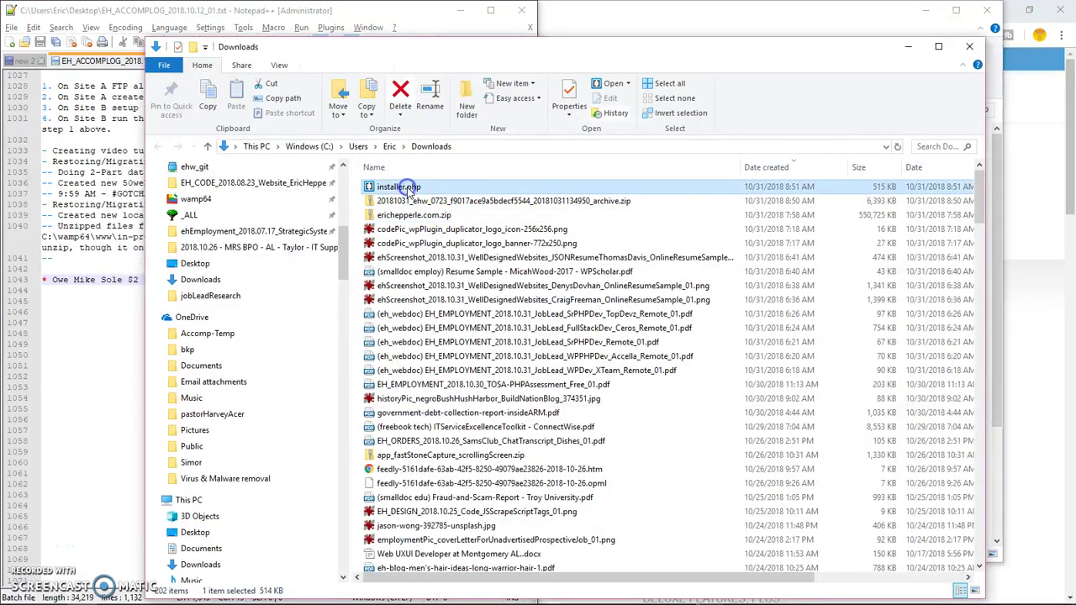
pyautogui.keyDown('shift'); pyautogui.click(425, 203); pyautogui.keyUp('shift')
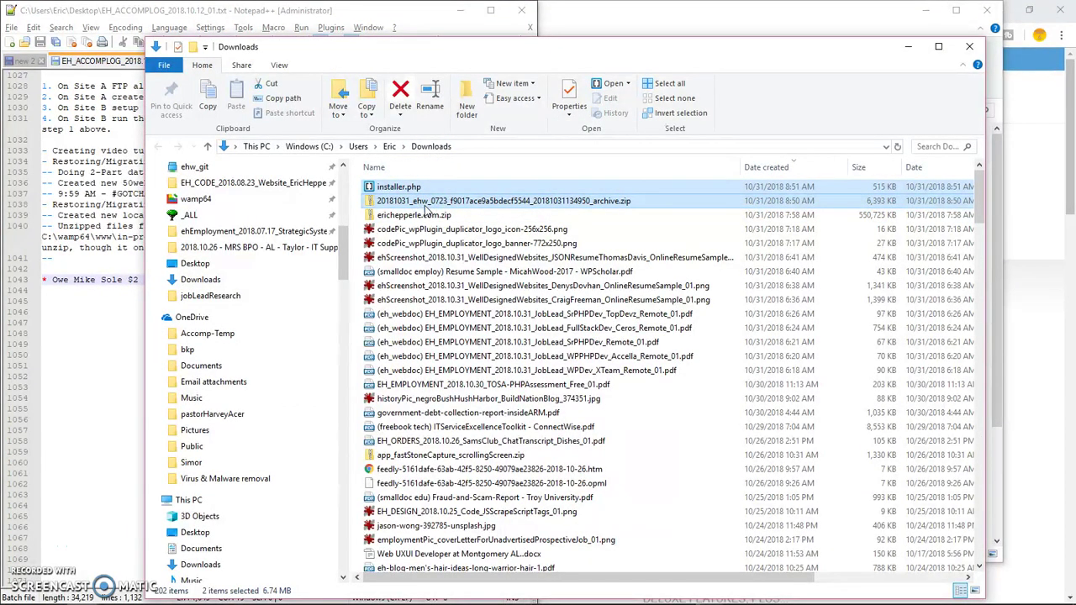
pyautogui.hotkey('alt', 'Tab')
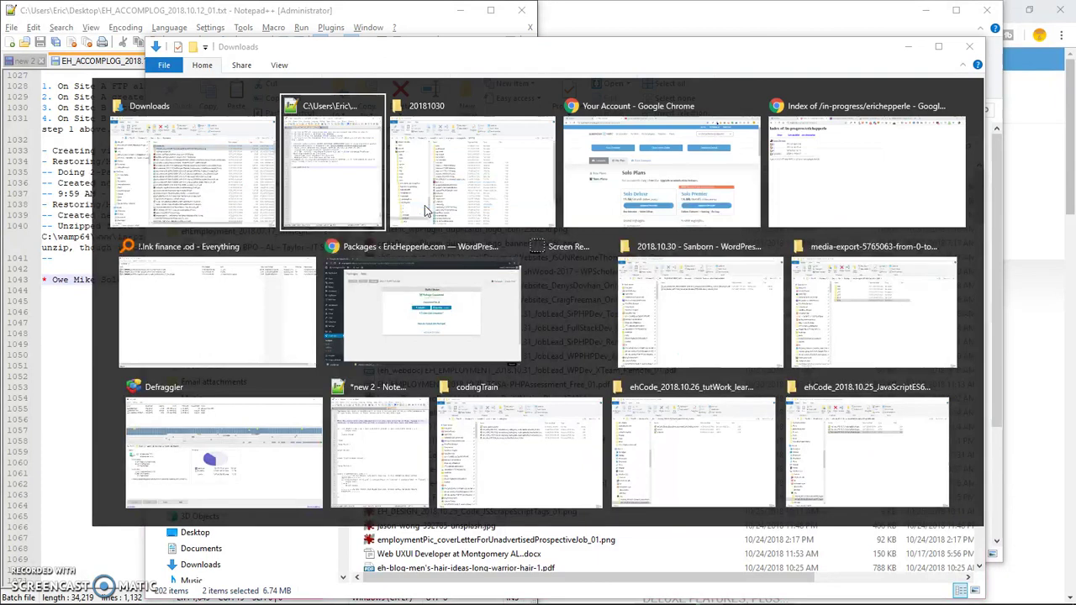
pyautogui.hotkey('alt', 'Tab')
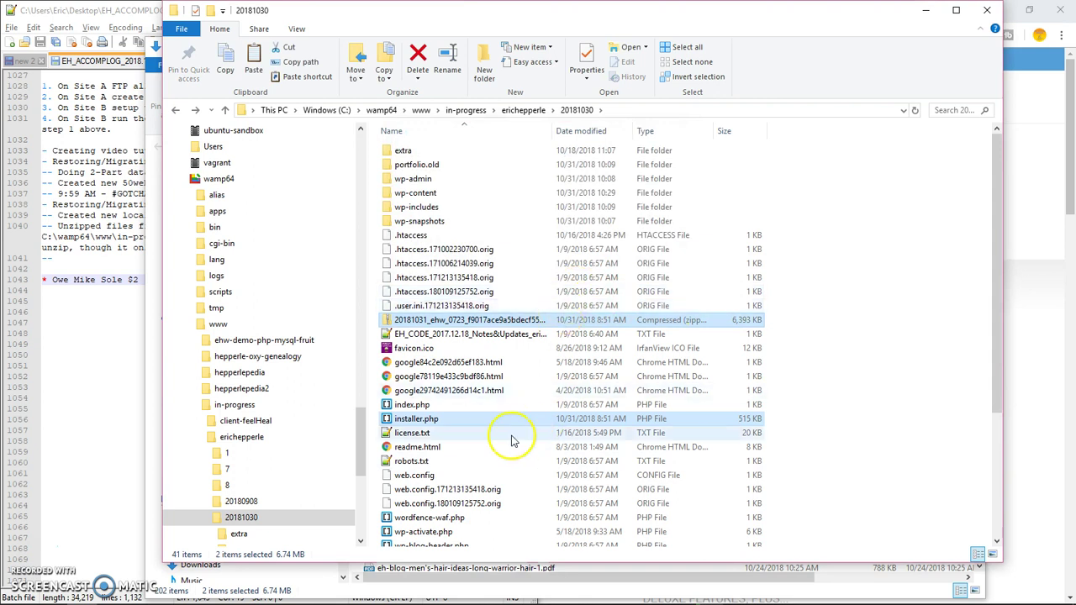
# Switch to the localhost directory index in Chrome, refresh it and open the 20181030 folder
pyautogui.hotkey('alt', 'Tab')
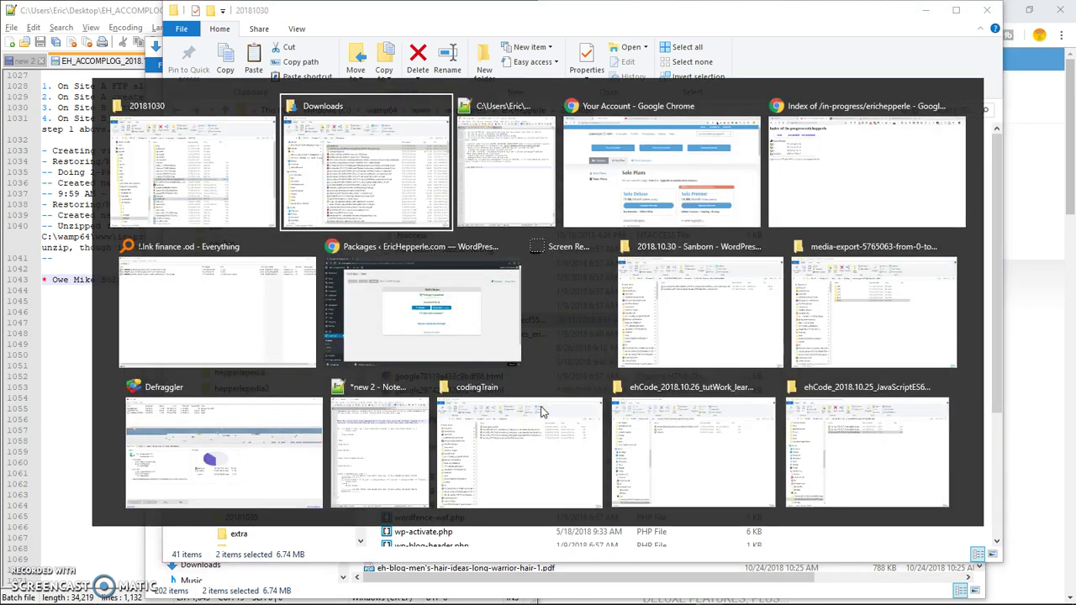
pyautogui.hotkey('alt', 'Tab')
pyautogui.hotkey('alt', 'Tab')
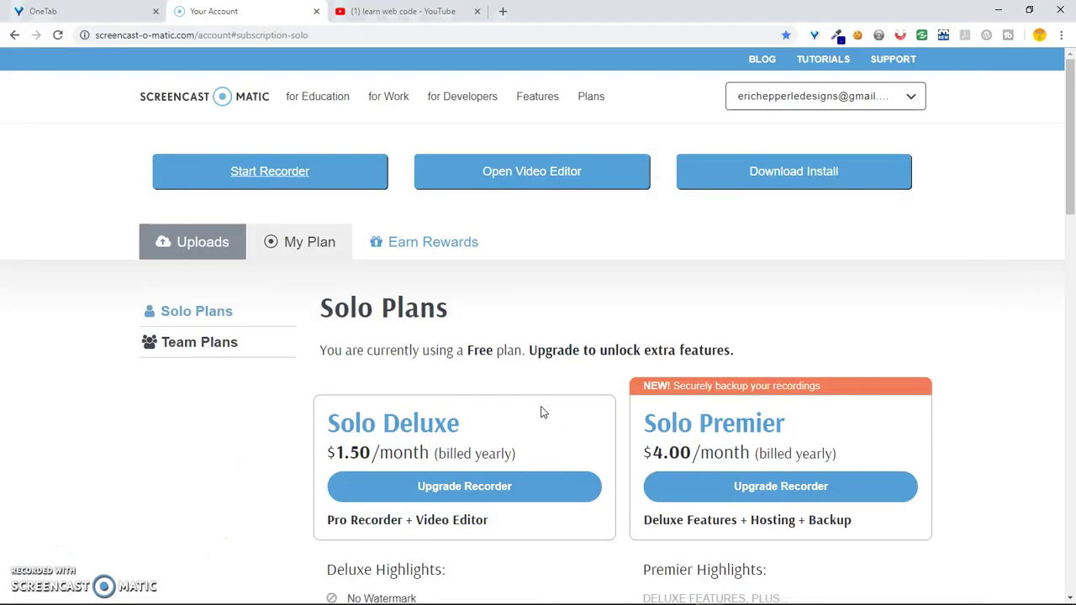
pyautogui.hotkey('alt', 'Tab')
pyautogui.hotkey('alt', 'Tab')
pyautogui.hotkey('alt', 'Tab')
pyautogui.hotkey('alt', 'Tab')
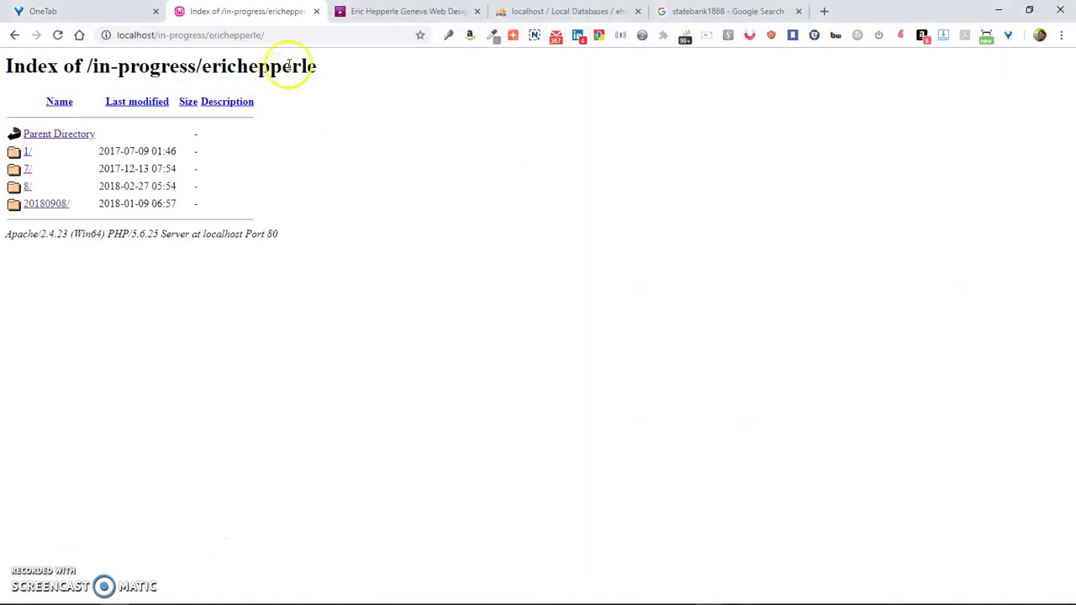
pyautogui.click(434, 259)
pyautogui.press('F5')
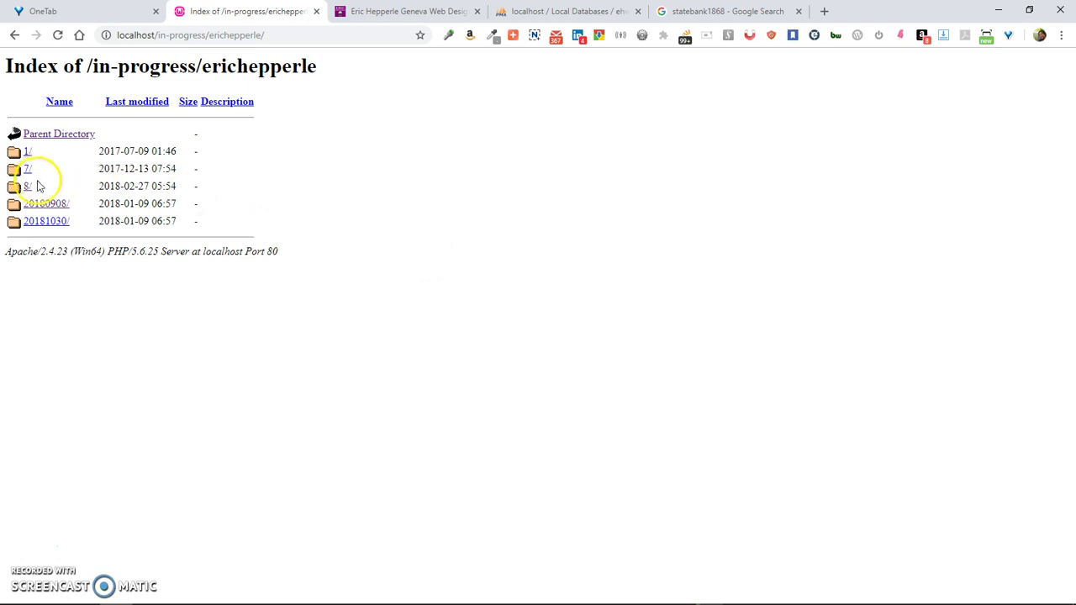
pyautogui.click(48, 222)
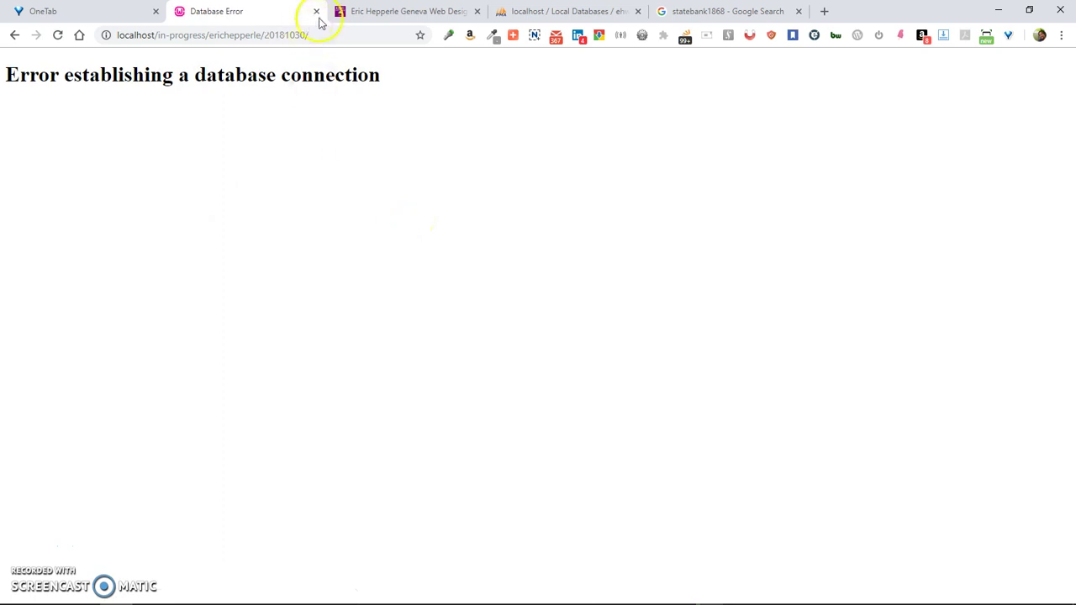
# Load installer.php from the local 20181030 site address and accept the terms to continue to the database setup
pyautogui.click(329, 36)
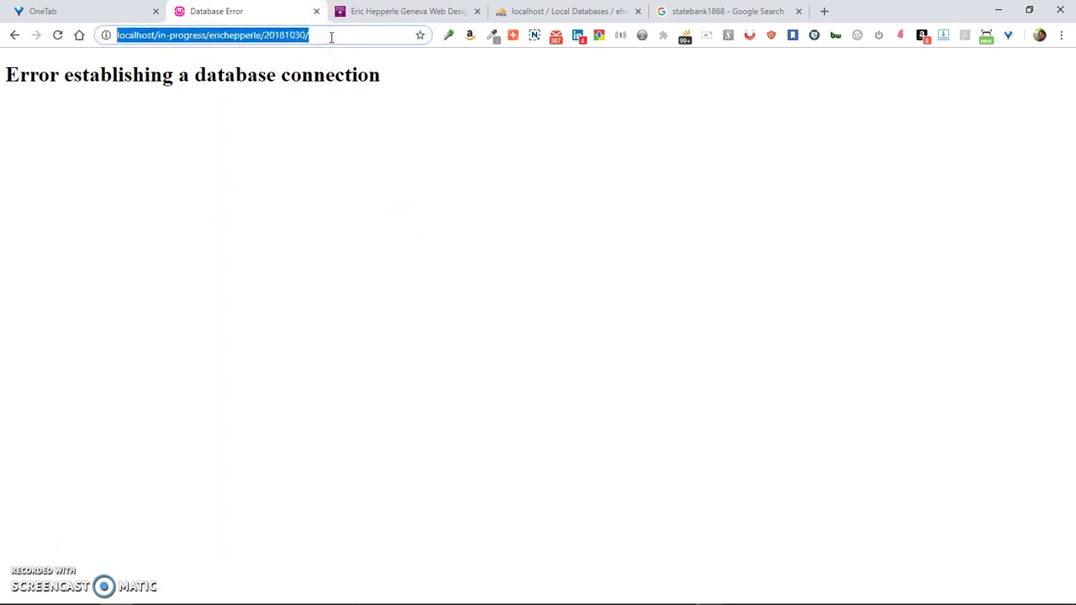
pyautogui.click(331, 37)
pyautogui.write('ins')
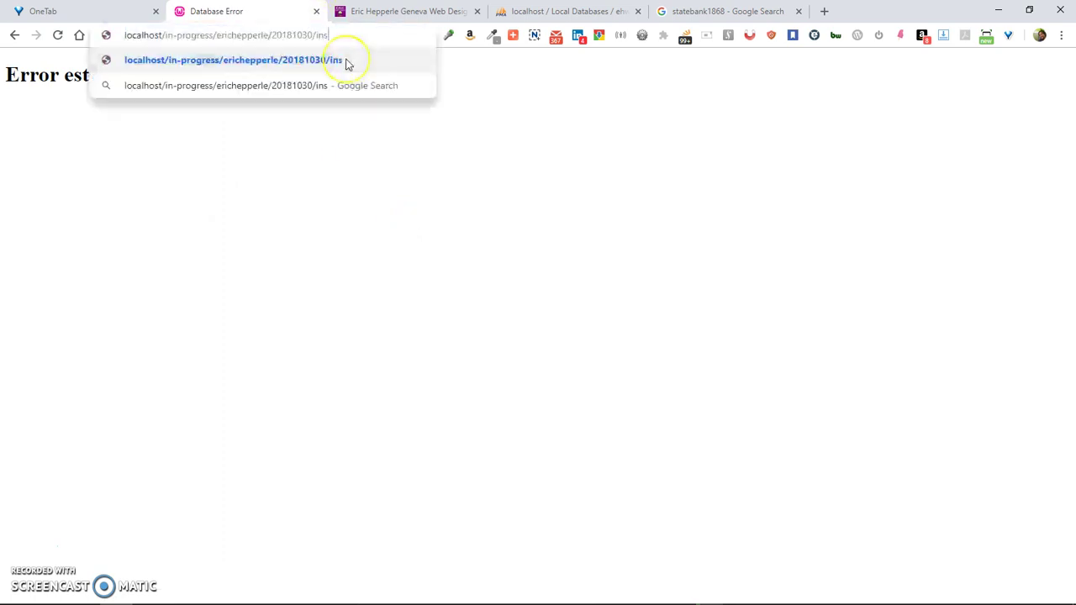
pyautogui.write('taller.php')
pyautogui.press('Return')
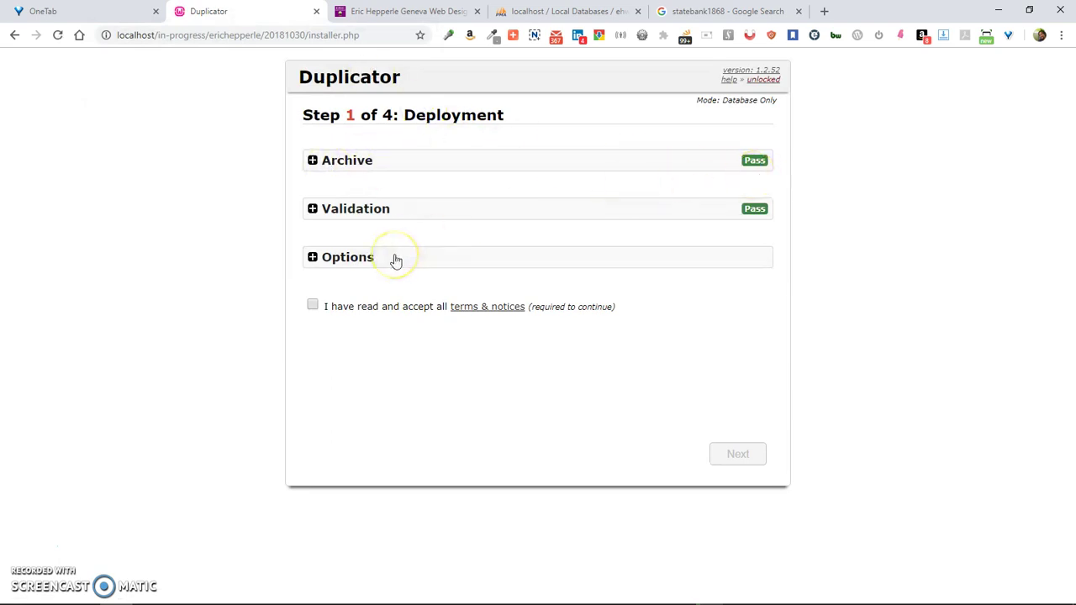
pyautogui.click(312, 304)
pyautogui.click(738, 453)
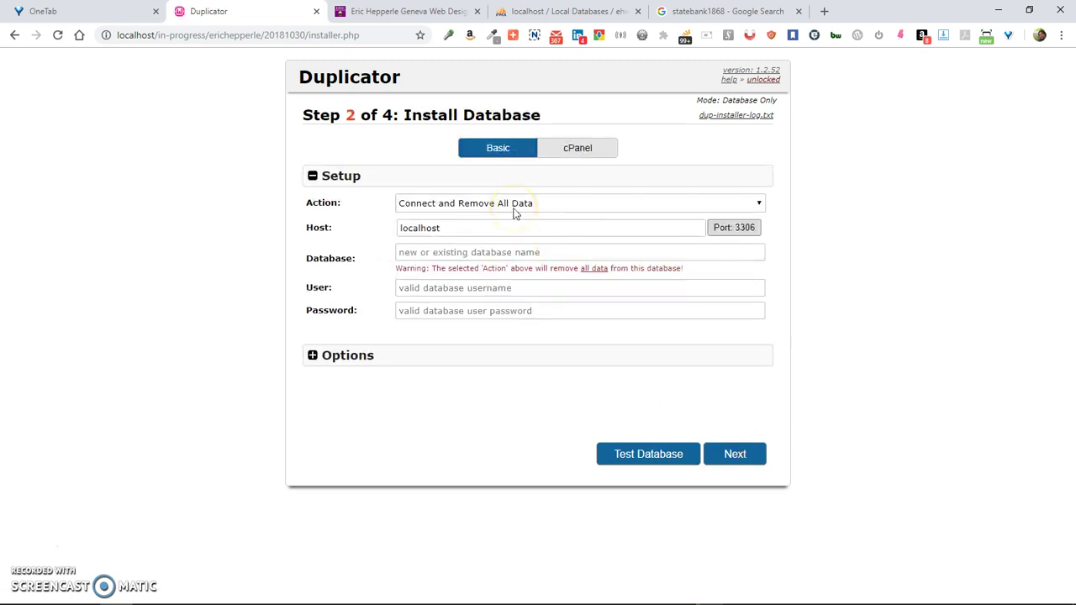
# Copy the local database name ehw_20181030 from the Notepad++ log into the Duplicator installer's Database field
pyautogui.click(488, 257)
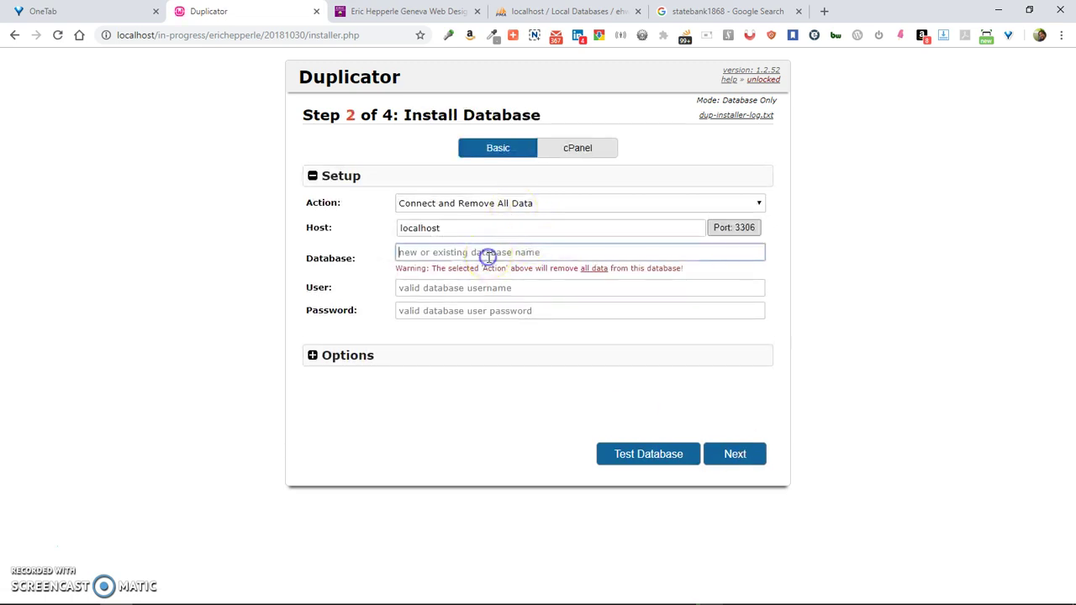
pyautogui.hotkey('alt', 'Tab')
pyautogui.hotkey('alt', 'Tab')
pyautogui.hotkey('alt', 'Tab')
pyautogui.hotkey('alt', 'Tab')
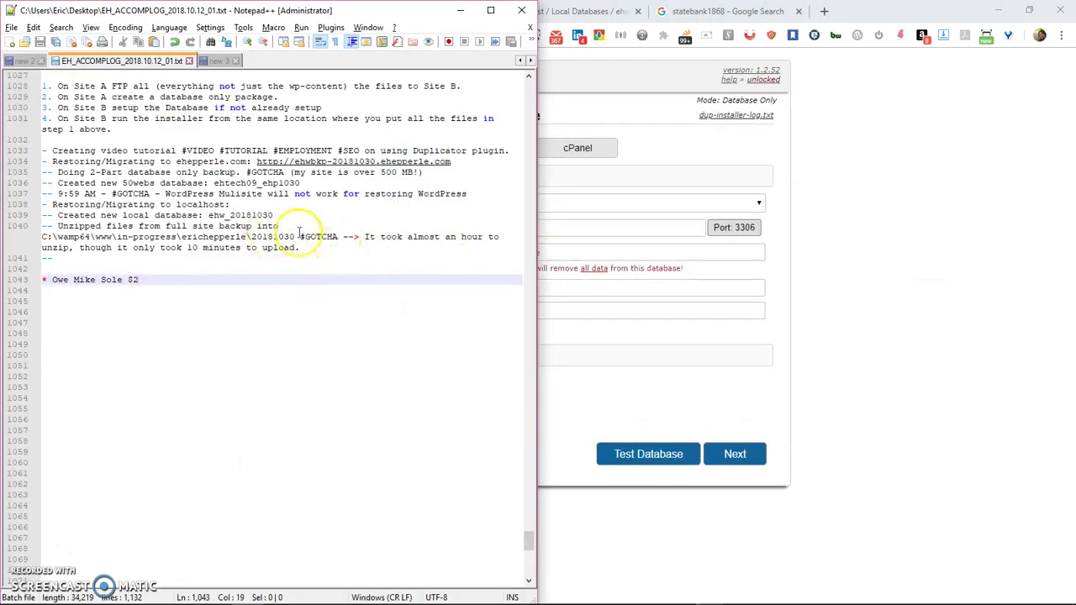
pyautogui.doubleClick(212, 216)
pyautogui.hotkey('ctrl', 'c')
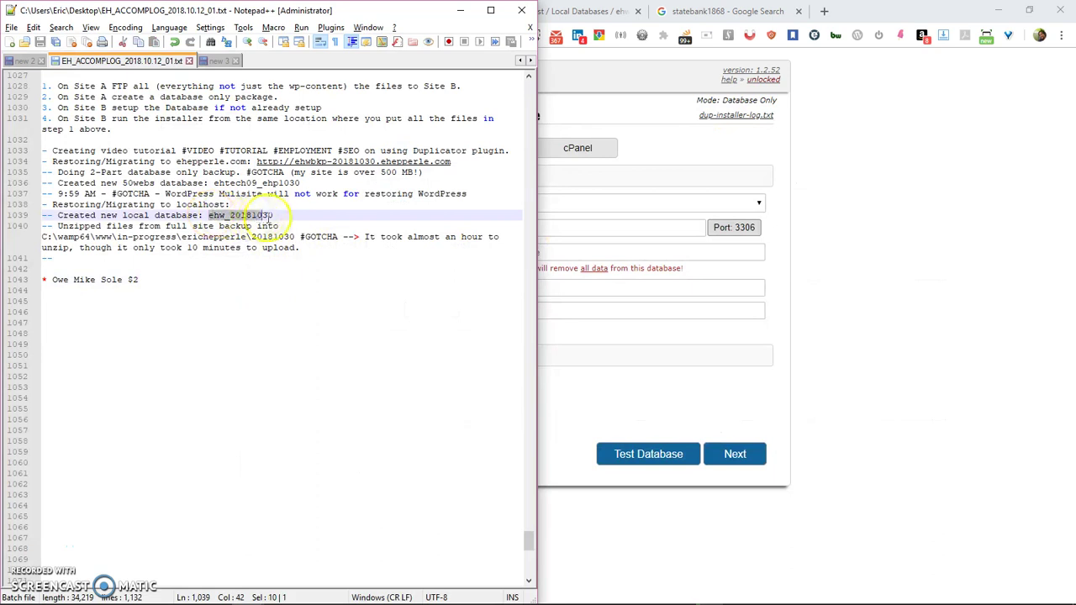
pyautogui.hotkey('alt', 'Tab')
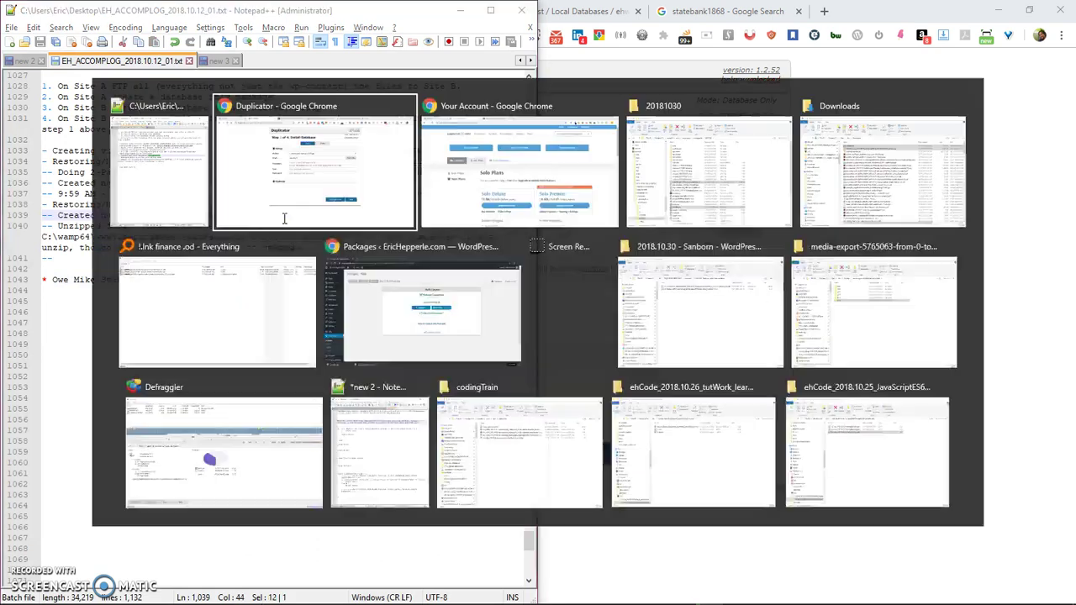
pyautogui.hotkey('ctrl', 'v')
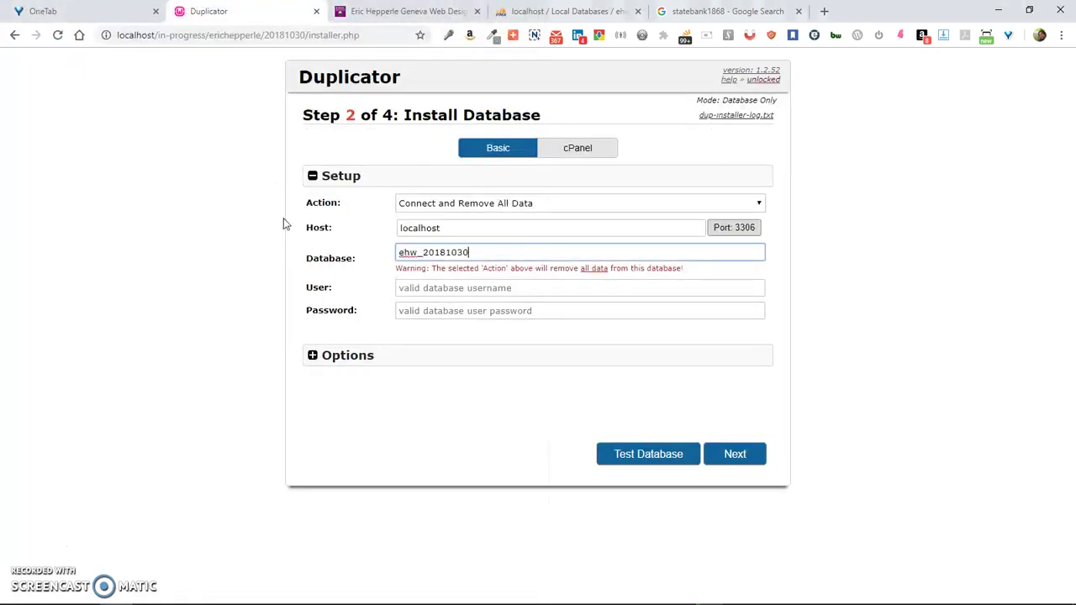
# Set the database user to root with the password left blank, test the connection and confirm the database installation
pyautogui.click(438, 291)
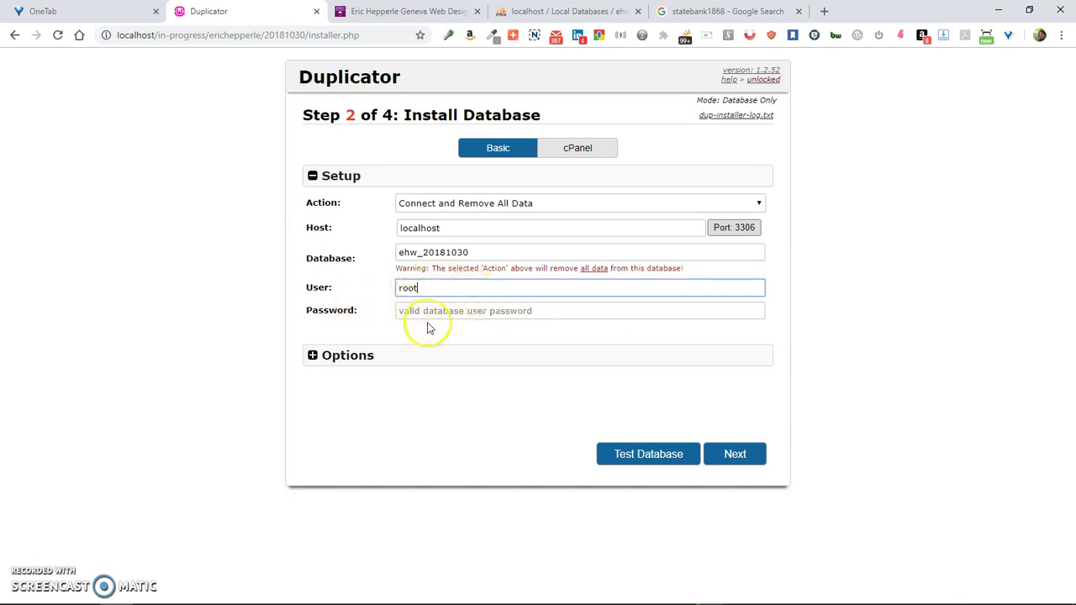
pyautogui.click(312, 355)
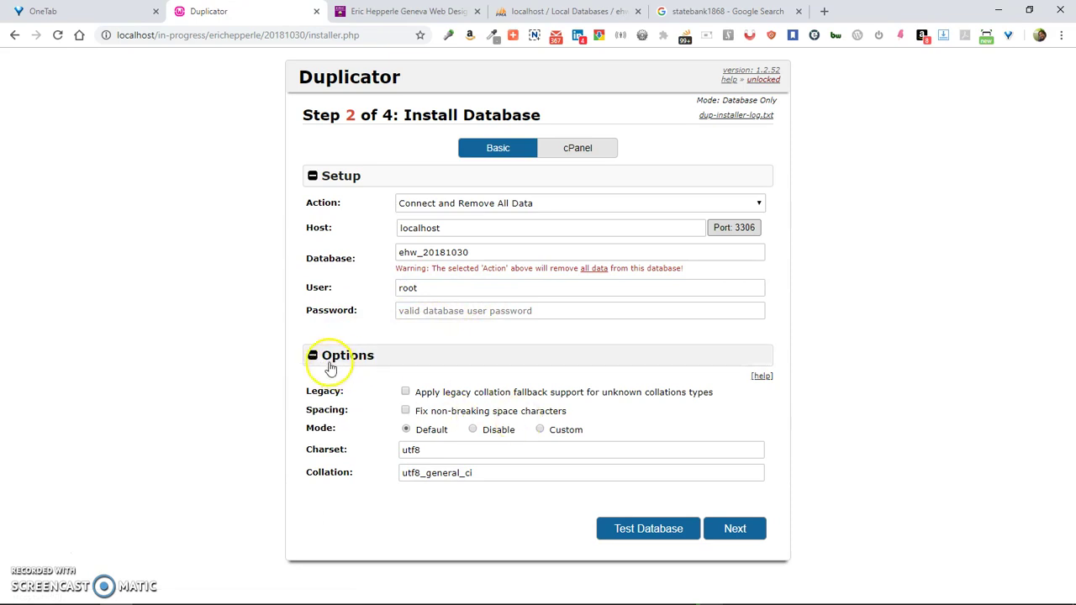
pyautogui.click(312, 355)
pyautogui.click(672, 451)
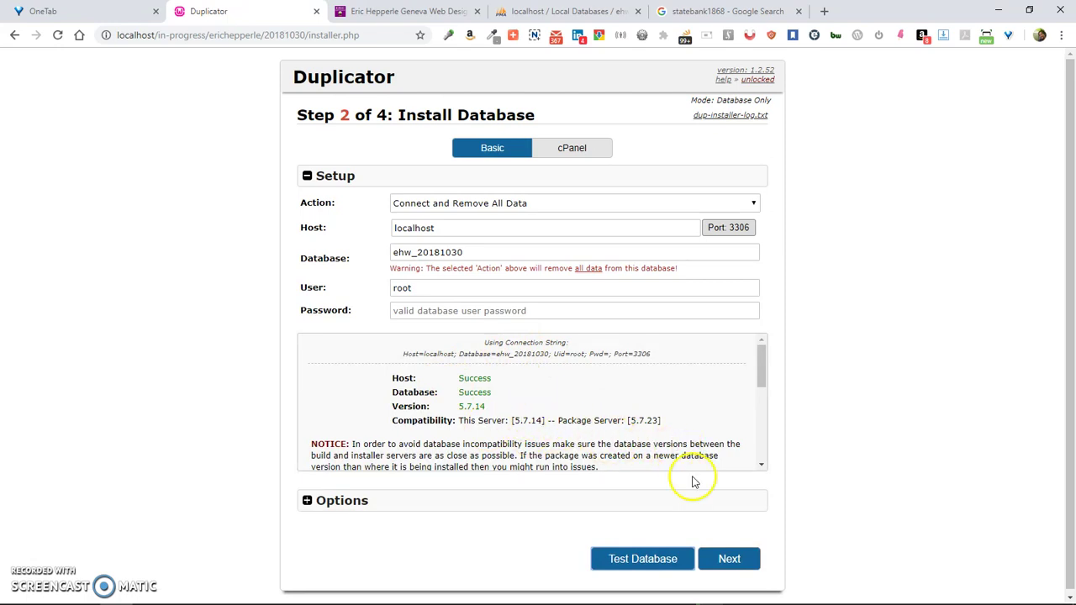
pyautogui.click(727, 564)
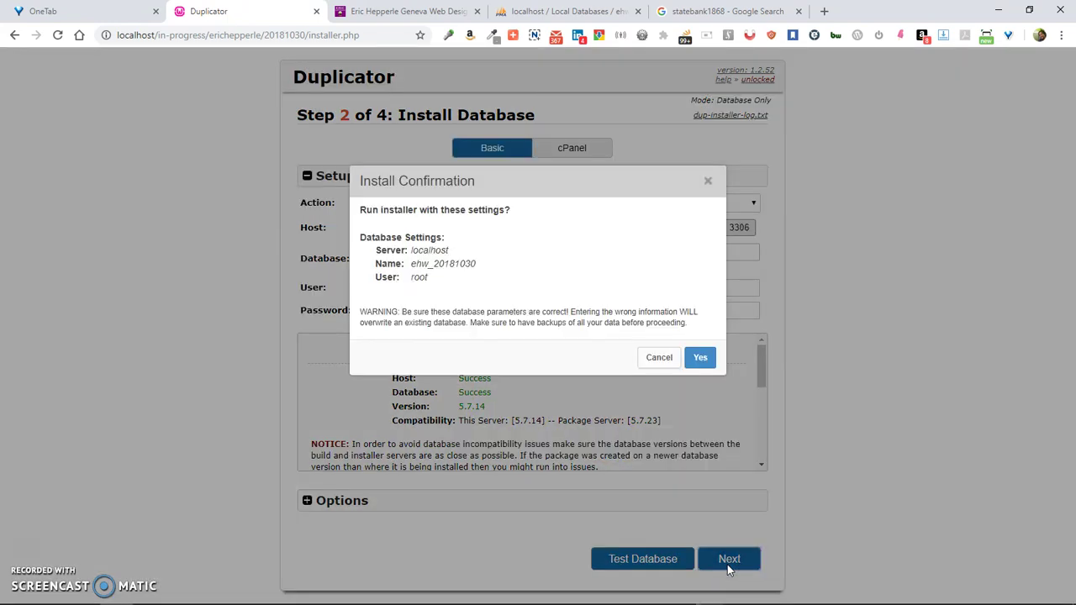
pyautogui.click(700, 357)
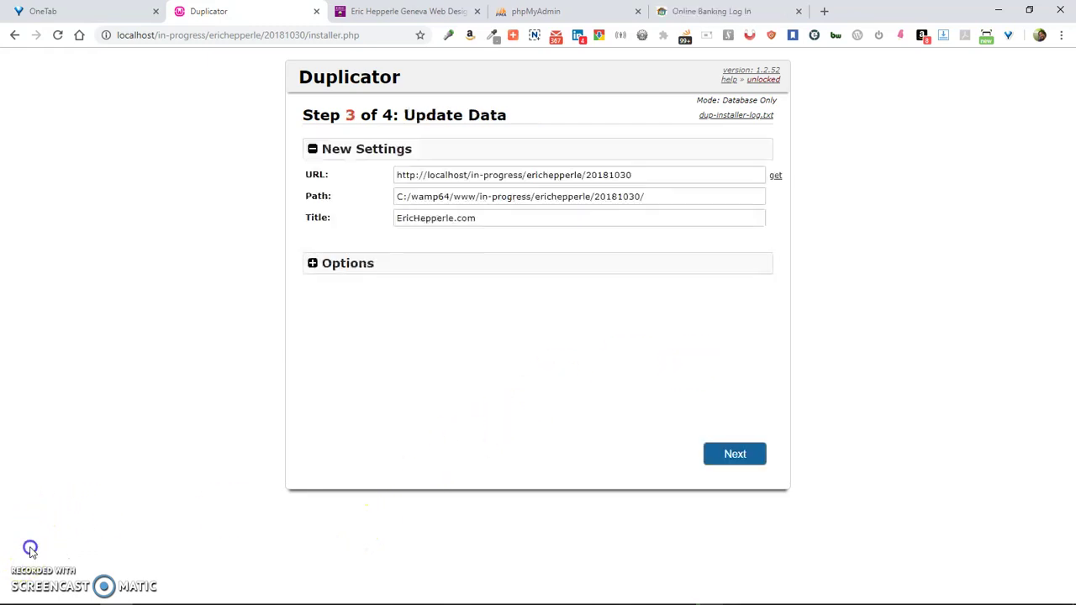
# Append (1030) to the site title, review the Update Data options and run the data update
pyautogui.click(312, 264)
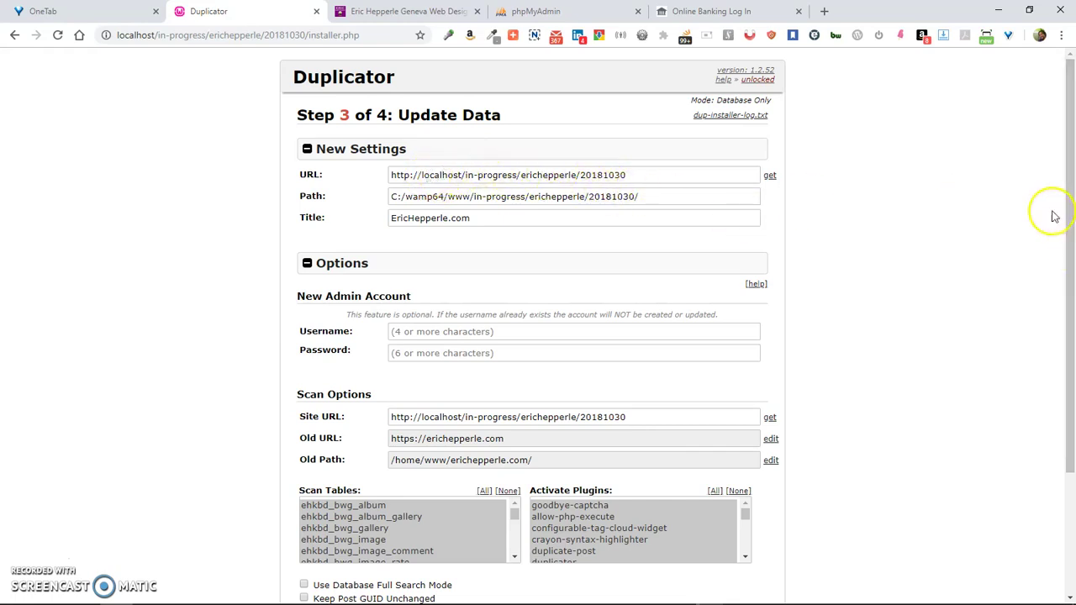
pyautogui.moveTo(1066, 218); pyautogui.dragTo(1070, 272)
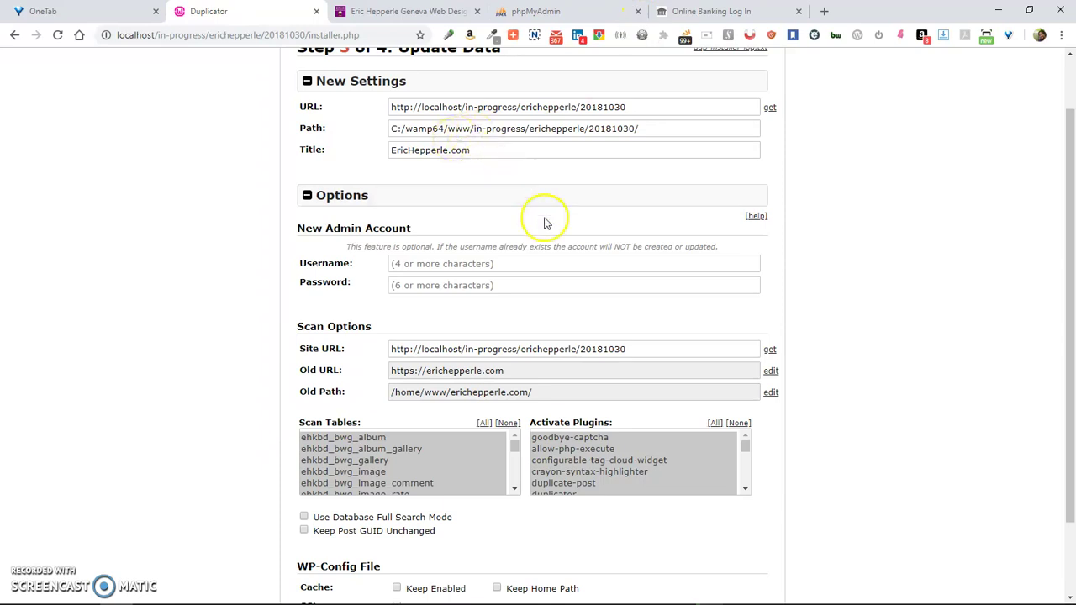
pyautogui.click(521, 153)
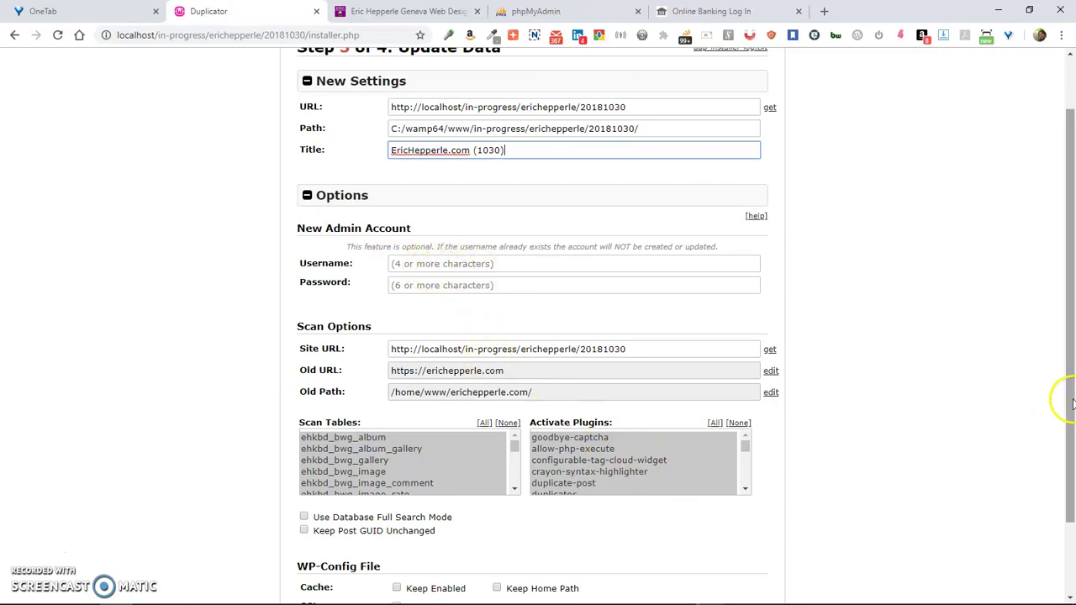
pyautogui.scroll(-2, 1068, 398)
pyautogui.moveTo(745, 351); pyautogui.dragTo(749, 401)
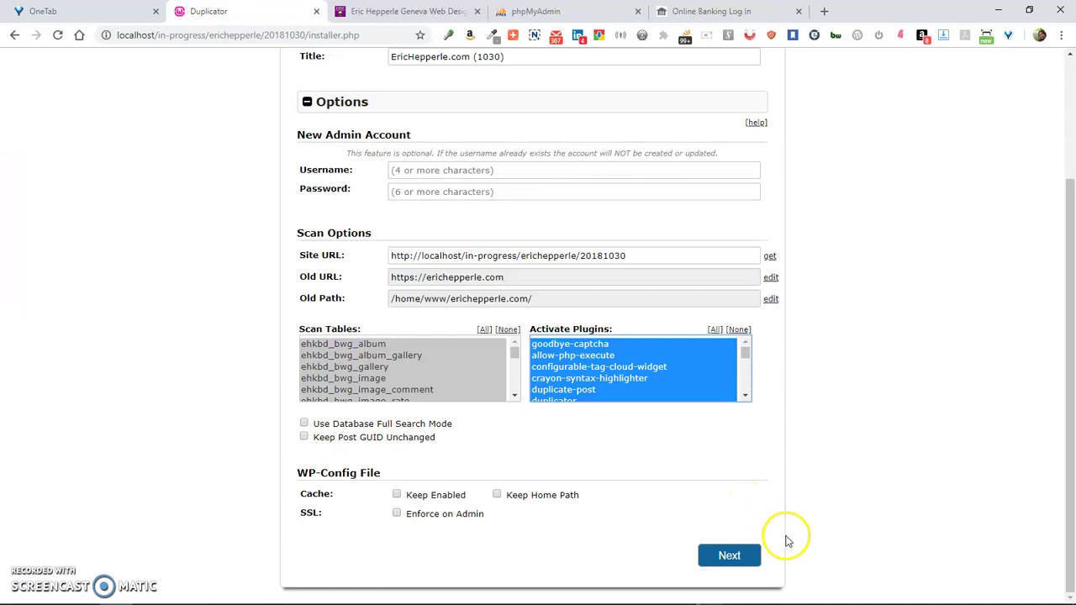
pyautogui.click(728, 555)
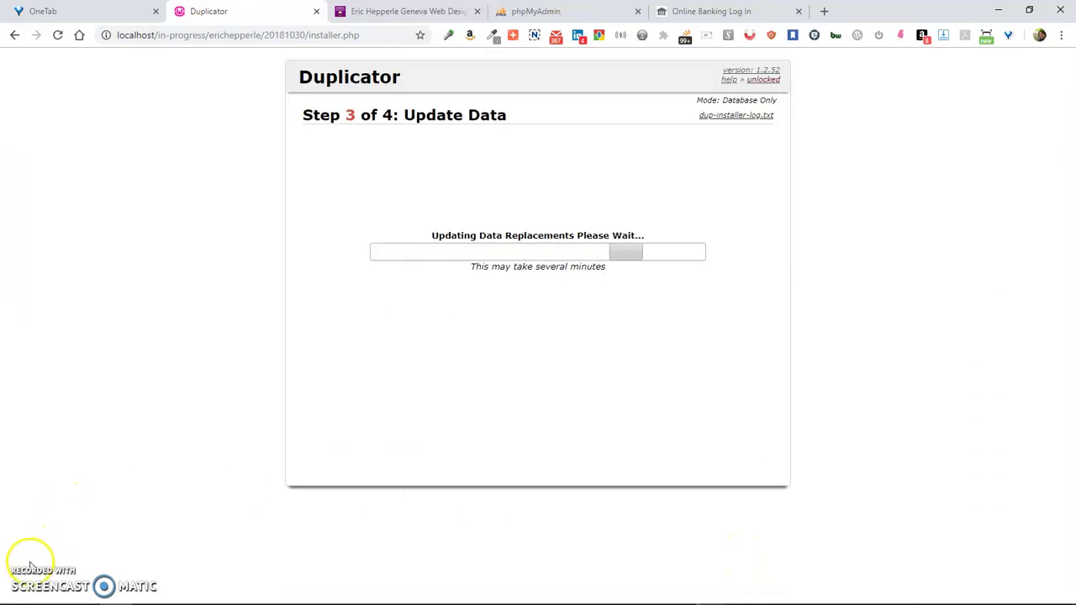
# Open the restored local site's admin login from the Duplicator Test Site step
pyautogui.click(361, 177)
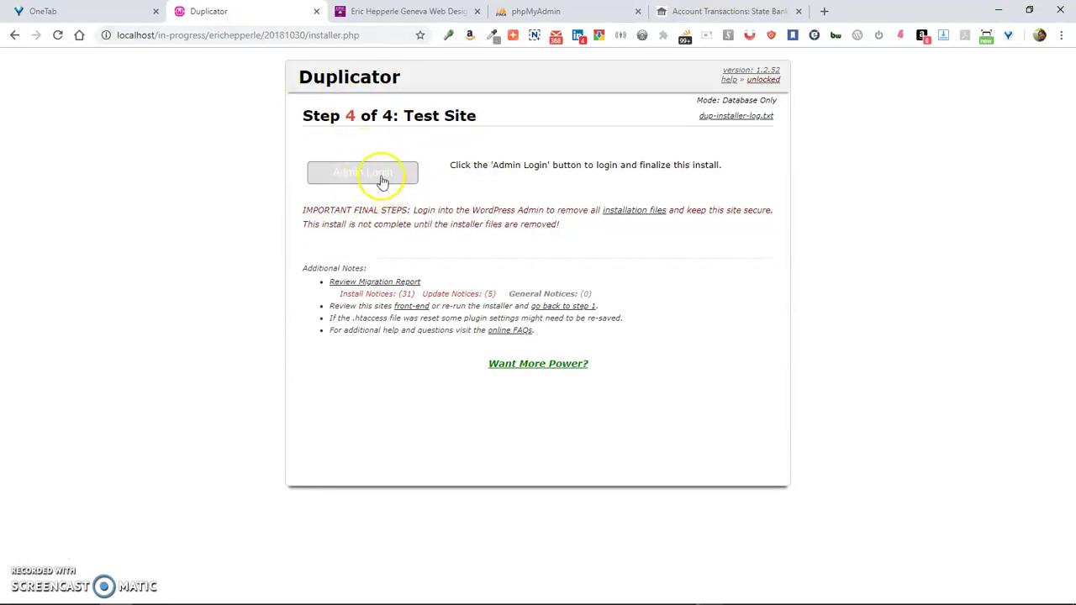
pyautogui.click(382, 181)
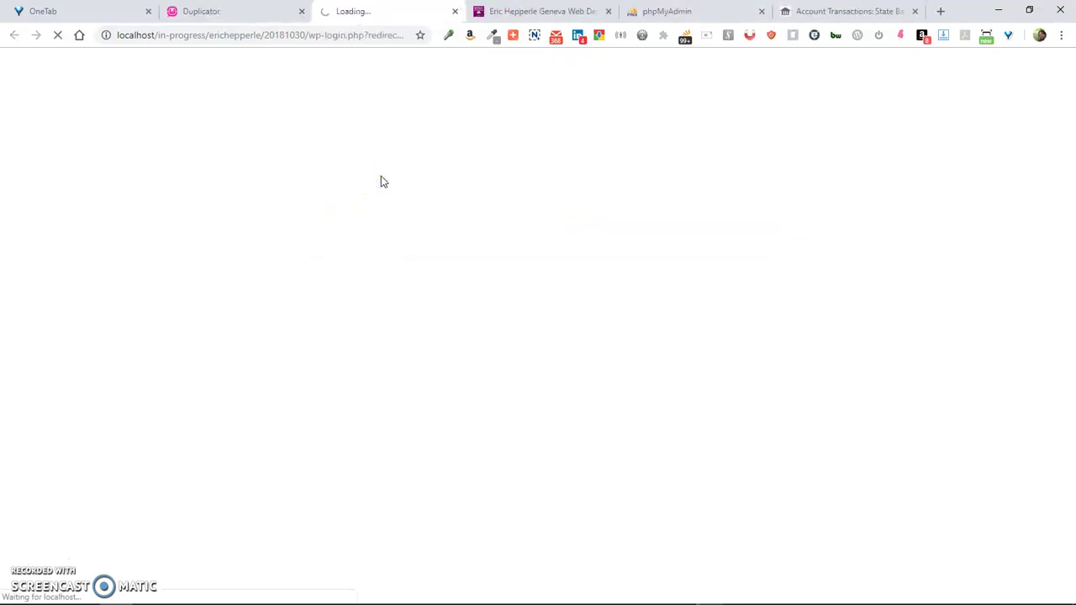